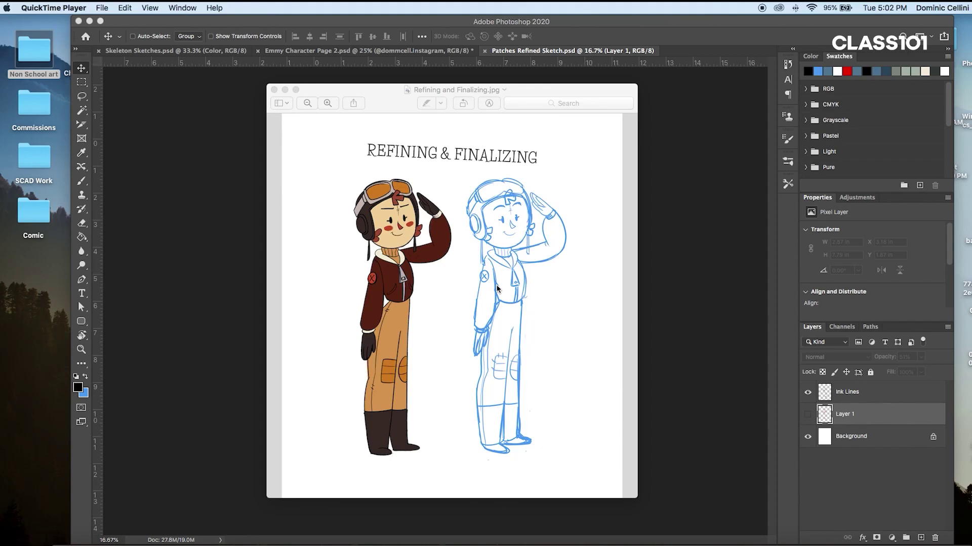
Close the Refining and Finalizing reference image and look over the Emmy Character Page 2 document
left_click_drag(546, 91, 784, 74)
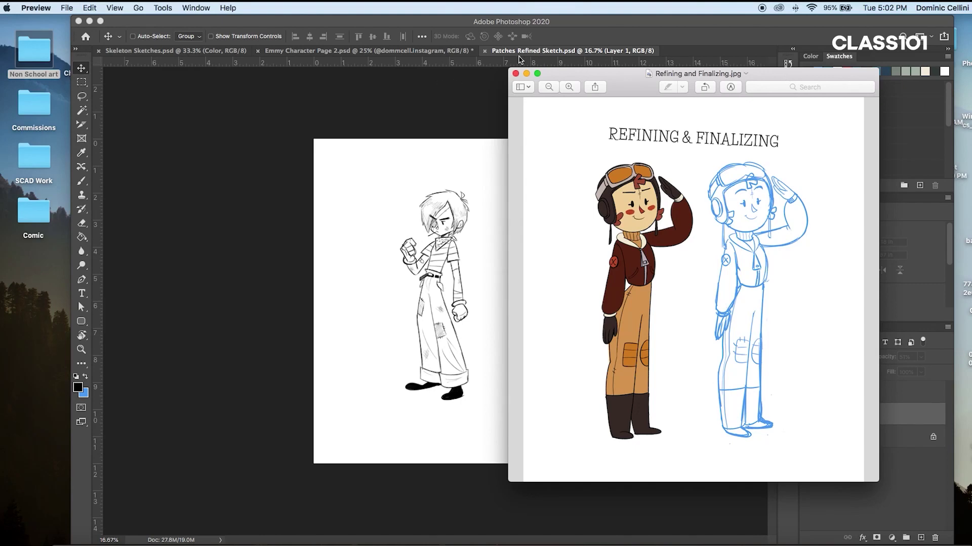
left_click(516, 73)
left_click(294, 52)
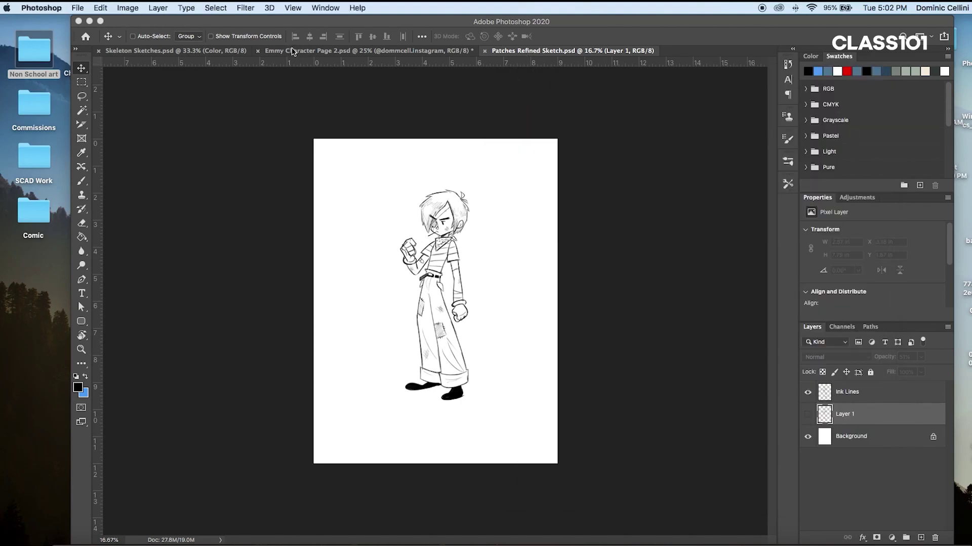
left_click(296, 52)
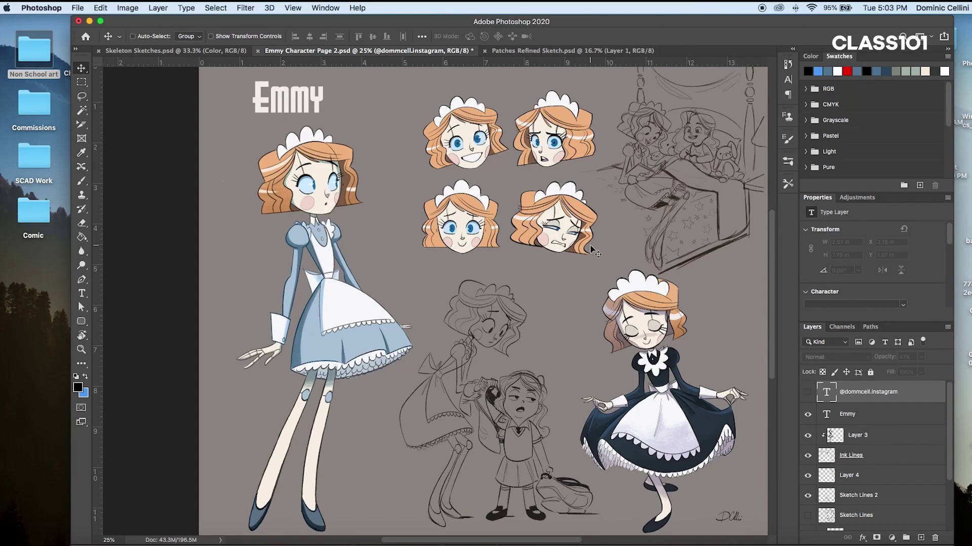
Examine the three suited skeleton figures in Skeleton Sketches.psd at closer range
left_click(244, 52)
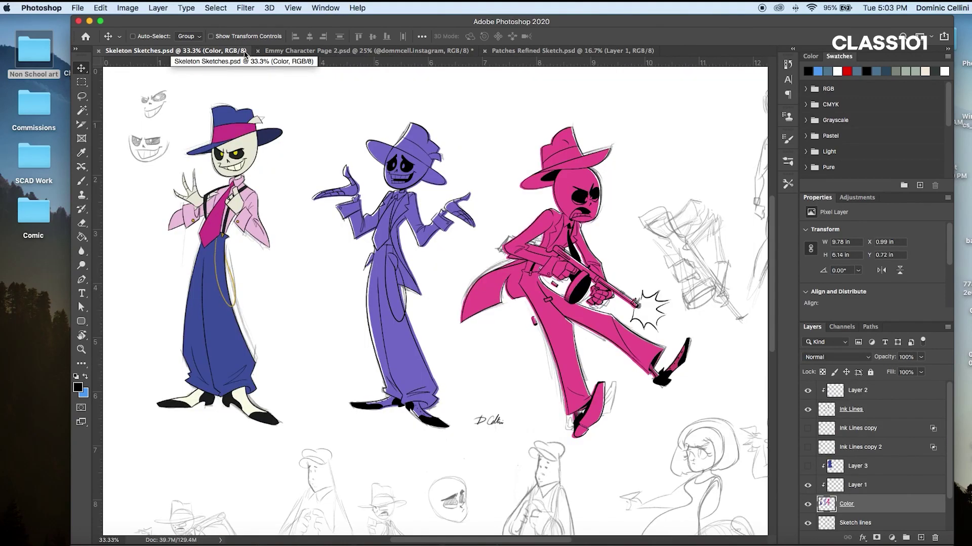
left_click_drag(415, 540, 388, 532)
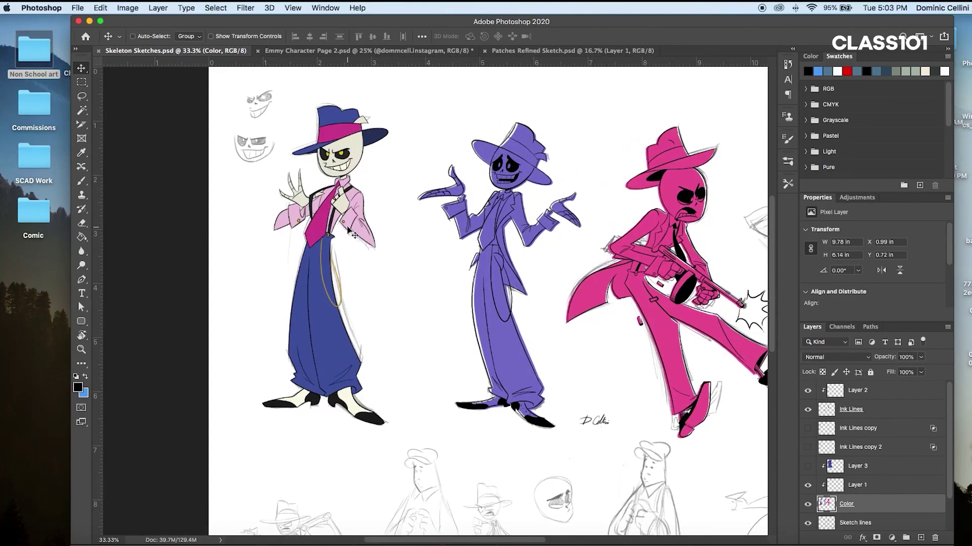
key("z")
left_click(255, 190)
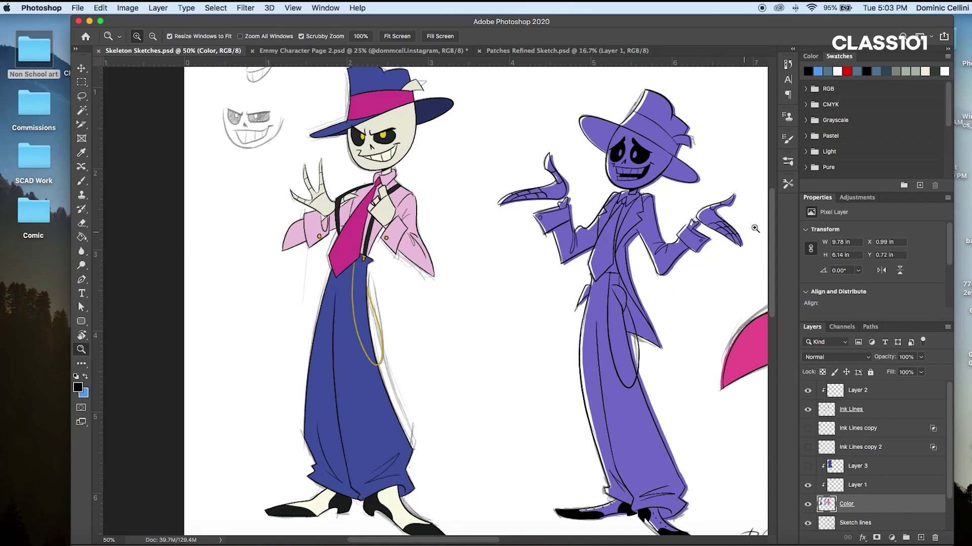
scroll(761, 232, "up", 2)
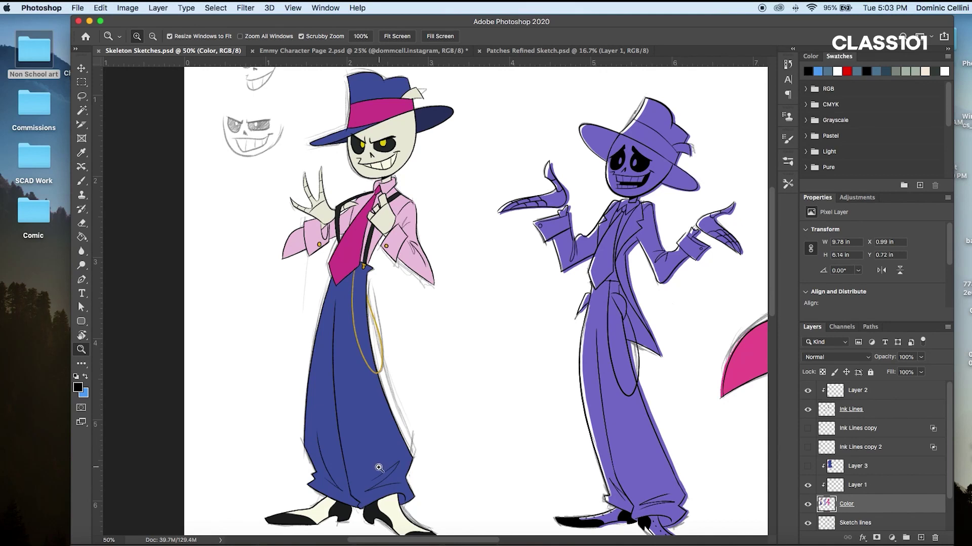
left_click_drag(365, 542, 377, 540)
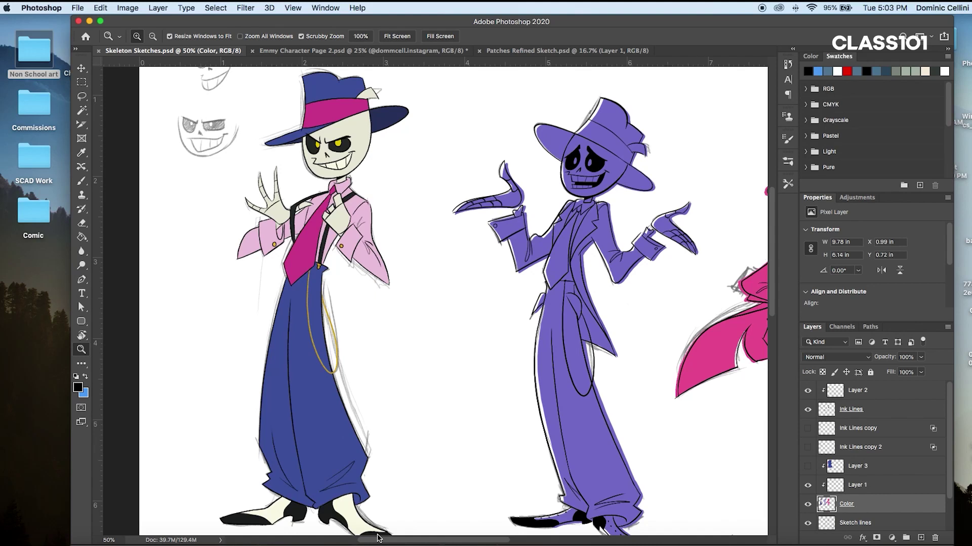
left_click_drag(377, 538, 411, 538)
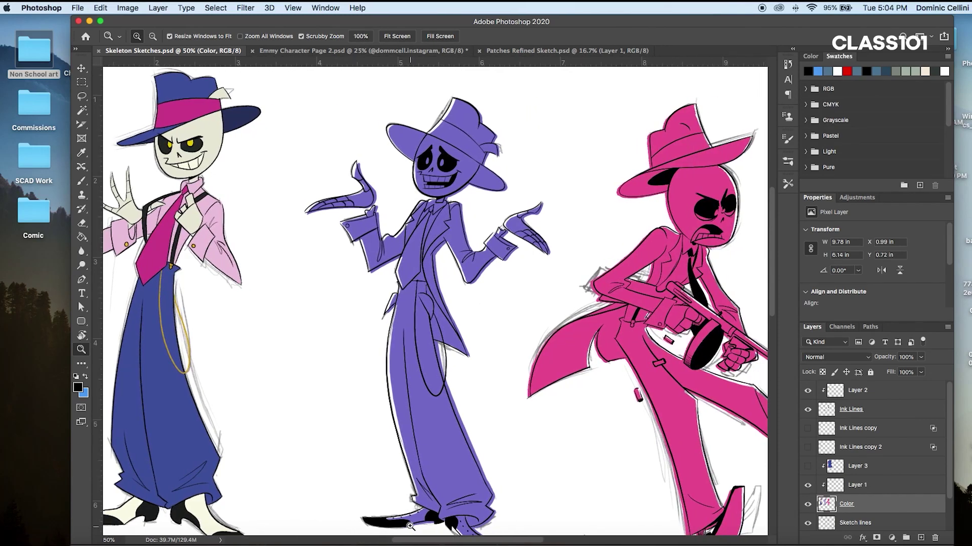
Hide the Ink Lines and Sketch lines layers so only the flat color shapes of the skeletons show
left_click(808, 410)
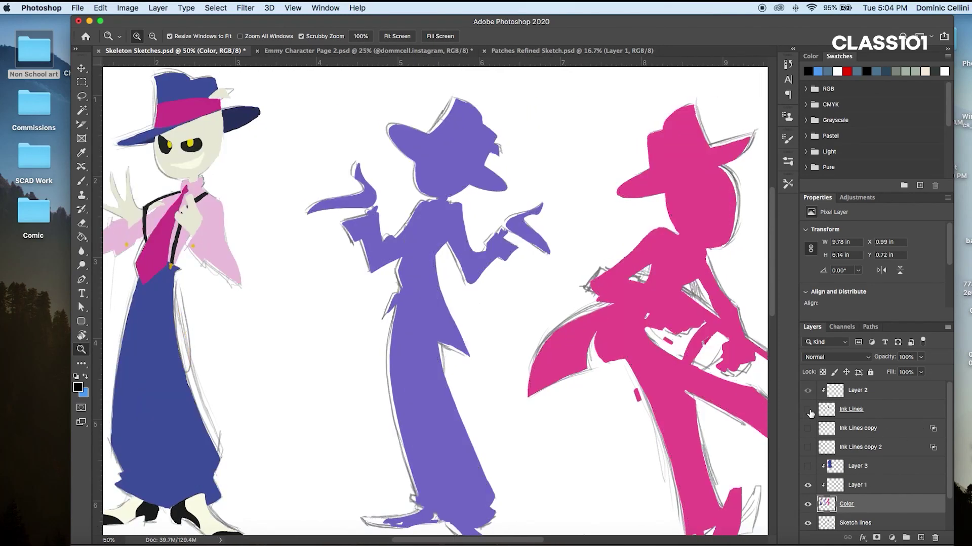
left_click(808, 486)
left_click(808, 486)
scroll(805, 509, "down", 1)
left_click(808, 504)
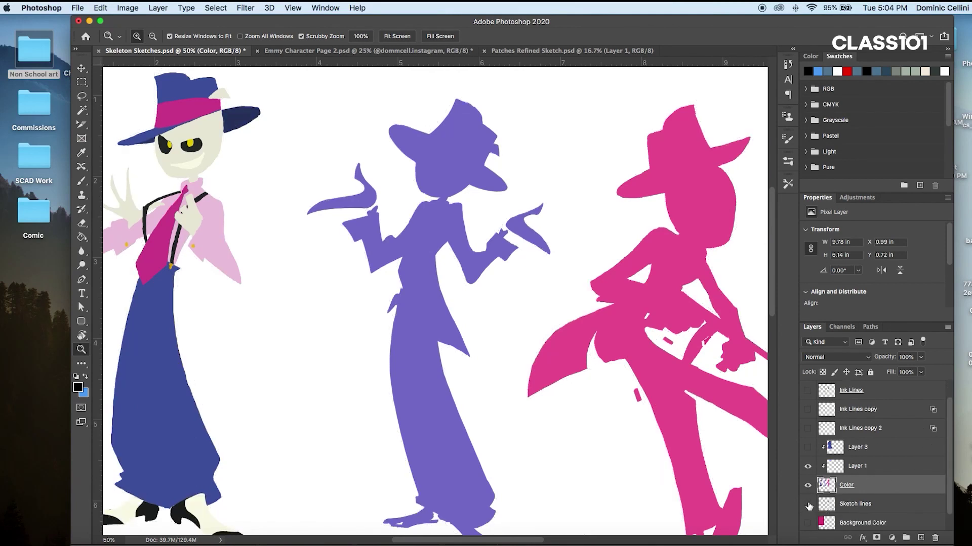
scroll(773, 268, "down", 1)
left_click_drag(481, 535, 515, 535)
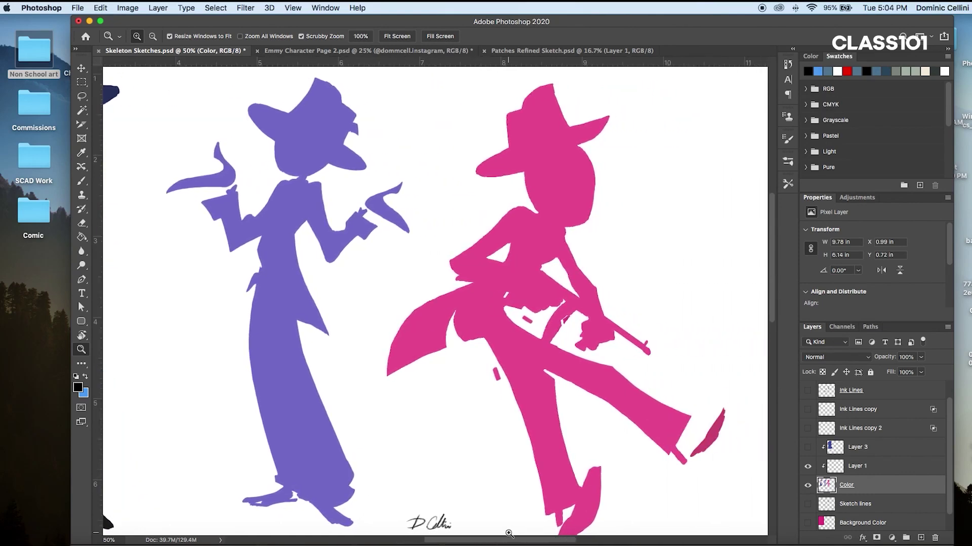
Show the Ink Lines layer over the flat colors for comparison, then hide it again
left_click(808, 391)
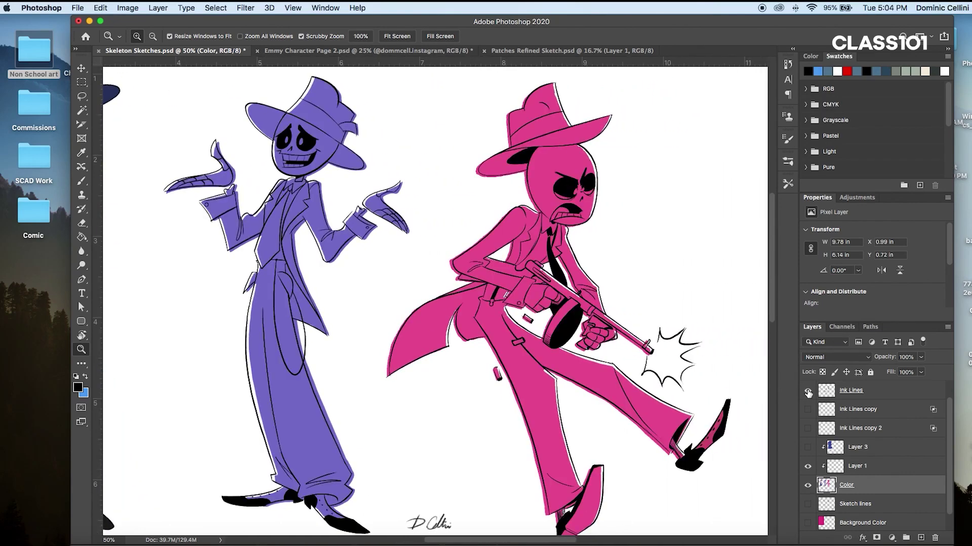
left_click(808, 410)
left_click(808, 410)
left_click(807, 391)
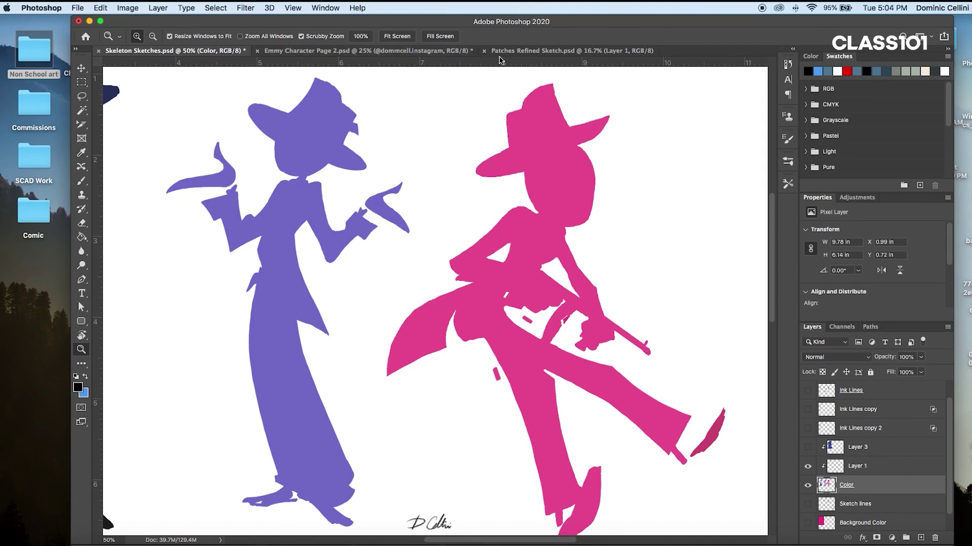
Switch to Patches Refined Sketch.psd and lower the Ink Lines layer's opacity to 47%
left_click(521, 51)
left_click(448, 302)
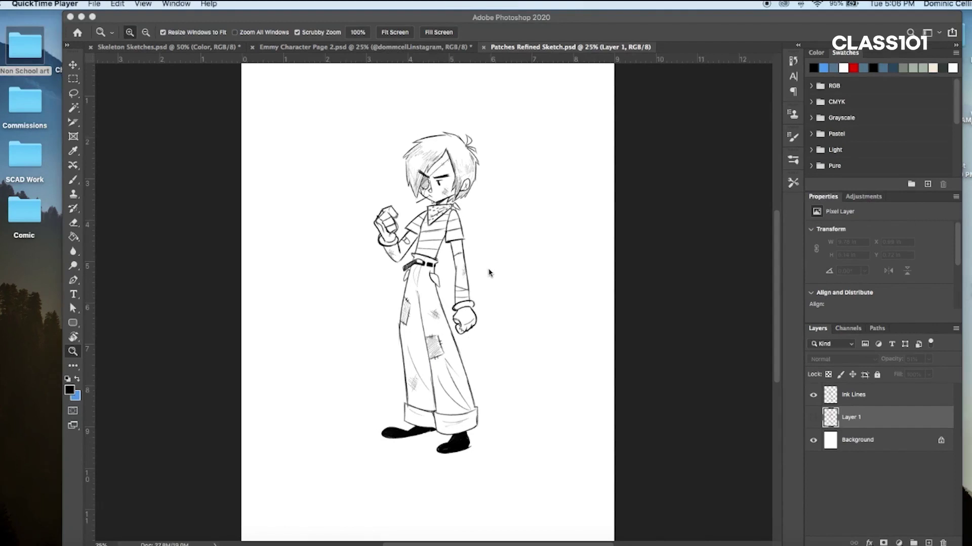
left_click(489, 273)
left_click(483, 280)
left_click(897, 397)
left_click(929, 359)
left_click_drag(902, 375, 902, 376)
Create a new layer named Sketch 2 above the Ink Lines layer
left_click(956, 332)
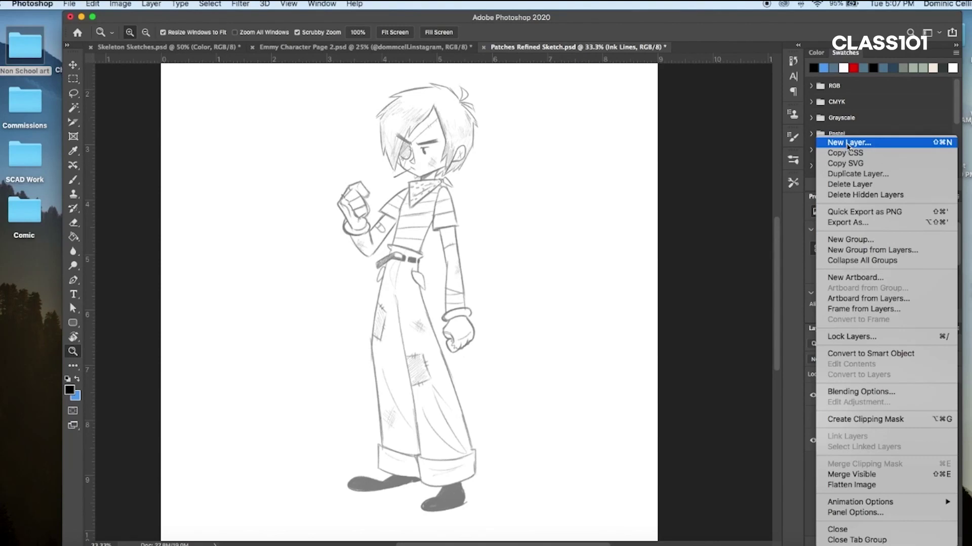
left_click(846, 144)
type("Sketch 2")
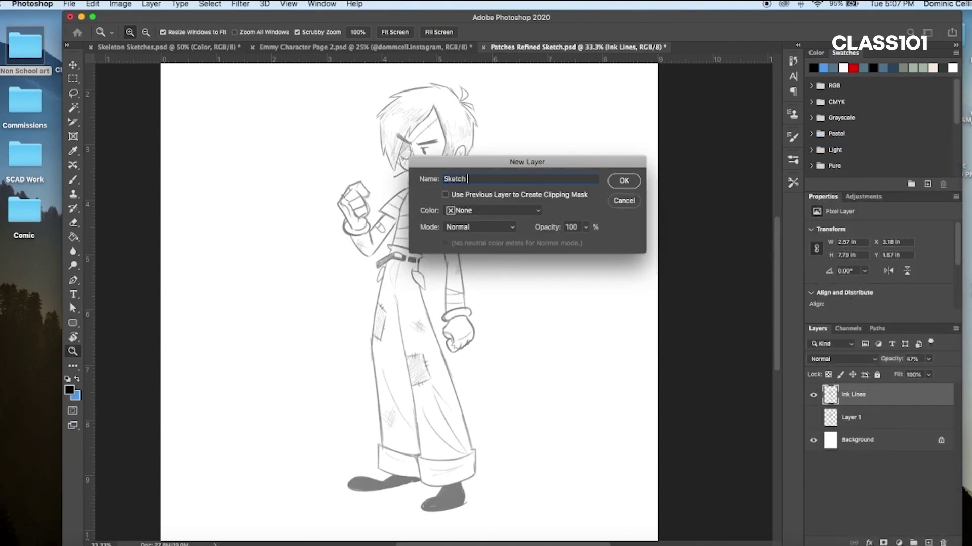
left_click(631, 182)
Make the Sketch 2 layer active and set the foreground color to red #f42d2d
left_click(860, 417)
key("v")
left_click_drag(424, 191, 420, 189)
left_click(883, 395)
left_click(77, 379)
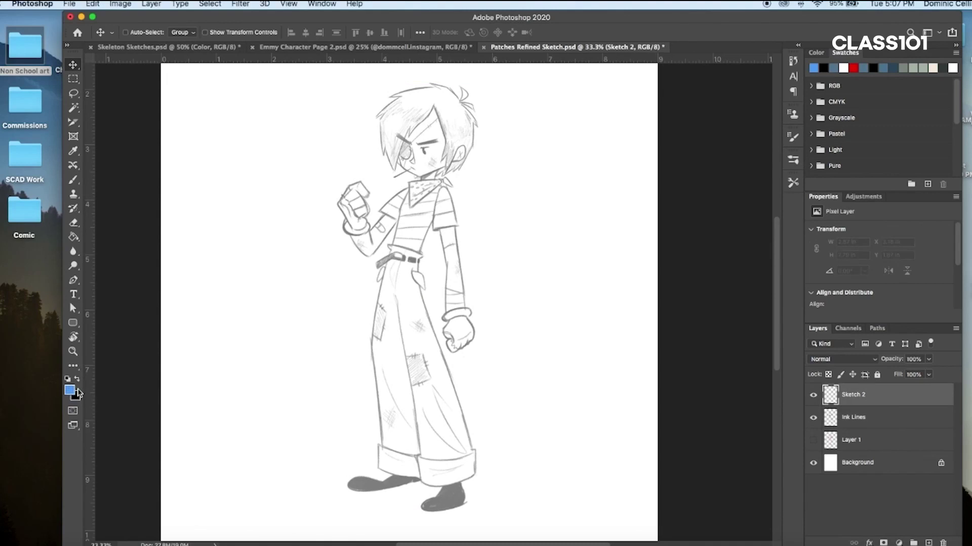
left_click(69, 390)
left_click_drag(641, 471, 641, 490)
left_click(602, 347)
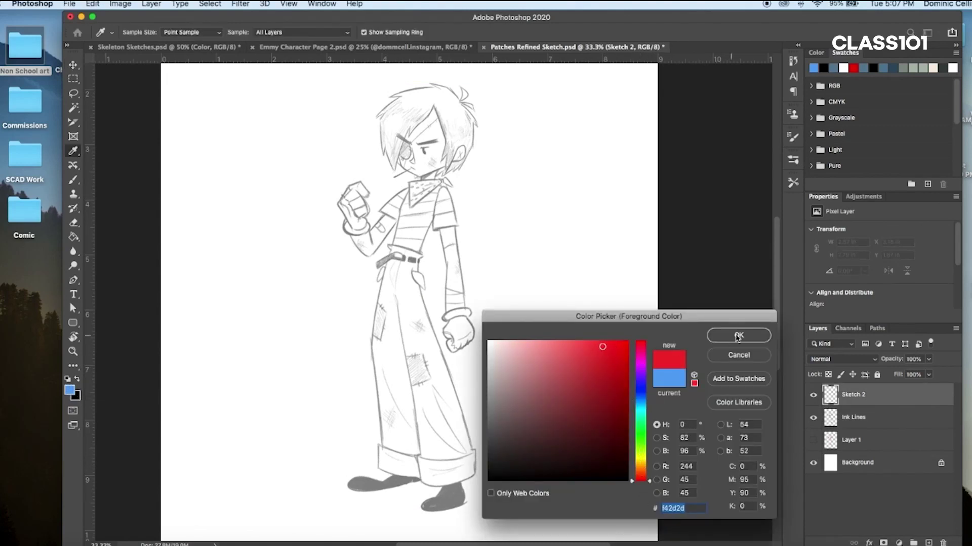
left_click(739, 336)
Trace the side of the torso from the armpit down to the waist with the red Brush
key("z")
left_click(394, 116)
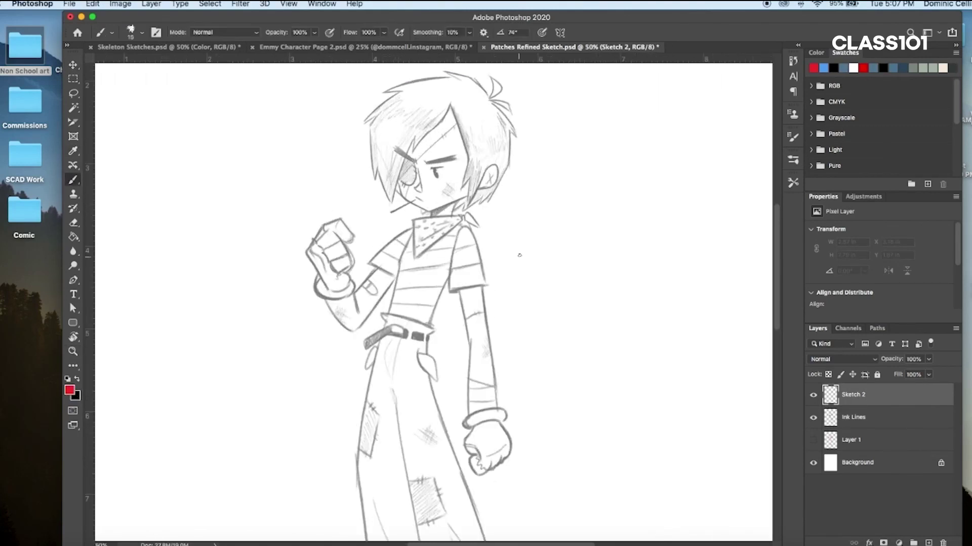
left_click(471, 289, "alt")
key("b")
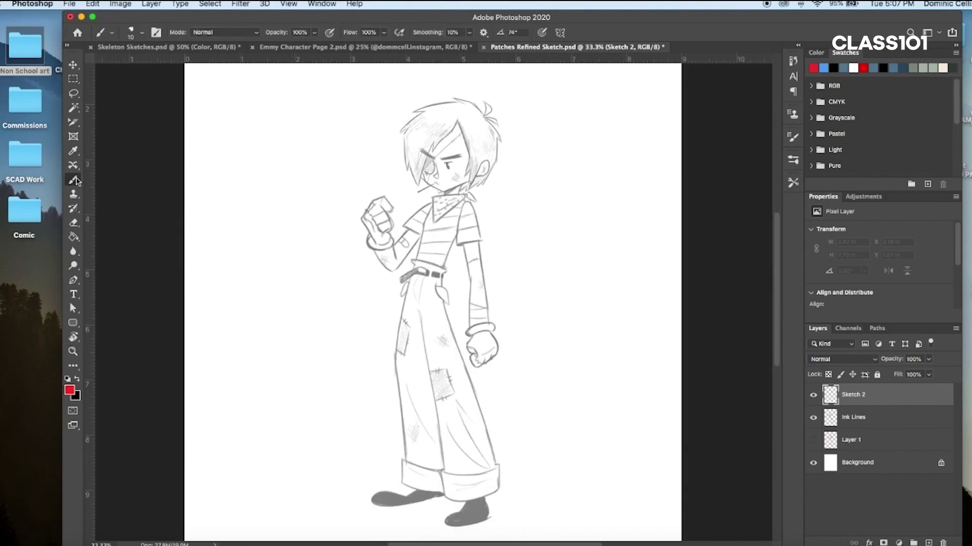
left_click_drag(460, 229, 440, 276)
key("[")
left_click_drag(443, 284, 445, 317)
key("super+z")
Trace the outer edges of both trouser legs in red from the waist down to the cuffs
left_click_drag(454, 236, 445, 321)
key("super+z")
mouse_move(459, 227)
left_mouse_down()
mouse_move(440, 300)
mouse_move(493, 475)
left_mouse_up()
key("super+z")
key("super+z")
mouse_move(415, 261)
left_mouse_down()
mouse_move(396, 373)
mouse_move(405, 473)
left_mouse_up()
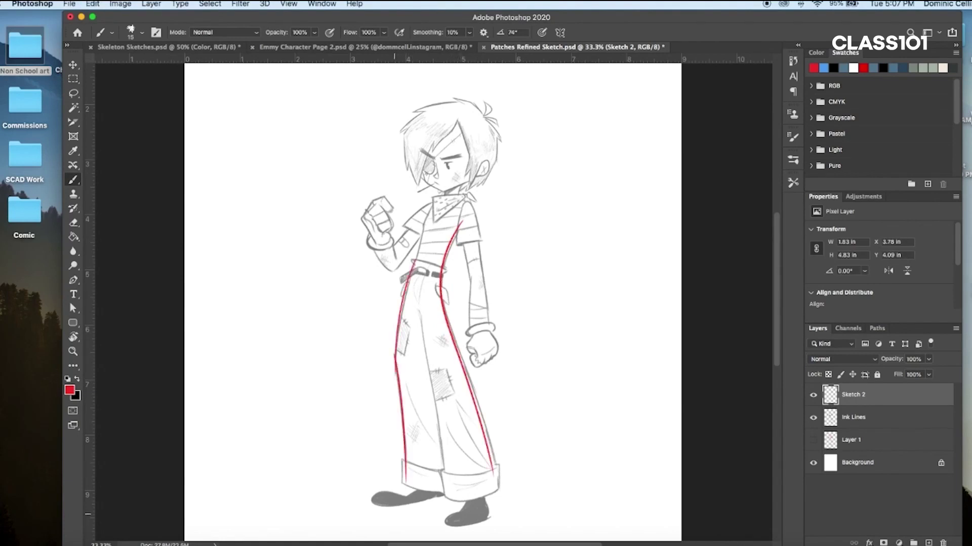
Trace the front edge of the torso and the neckerchief with its knot in red
key("super+z")
left_click_drag(430, 206, 402, 310)
key("super+z")
key("super+z")
left_click_drag(432, 200, 434, 223)
left_click_drag(434, 223, 473, 198)
key("super+z")
key("super+z")
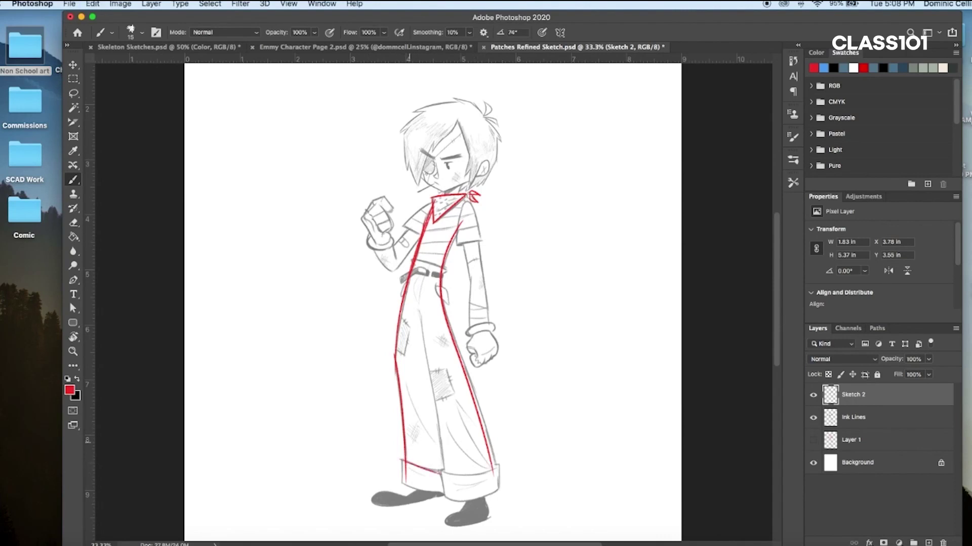
Trace the trouser hems, the seam between the legs and the waistline in red
mouse_move(405, 483)
left_mouse_down()
mouse_move(451, 495)
mouse_move(495, 488)
left_mouse_up()
left_click_drag(486, 444, 495, 490)
left_click_drag(419, 319, 444, 511)
key("super+z")
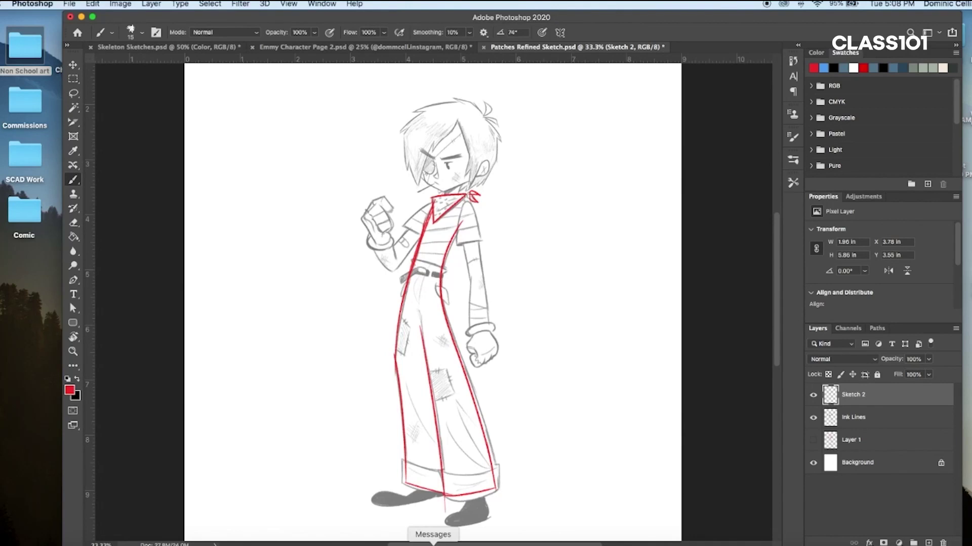
left_click_drag(414, 261, 443, 268)
Trace the short sleeve of the lowered arm in red
left_click_drag(465, 204, 458, 247)
key("super+z")
key("super+z")
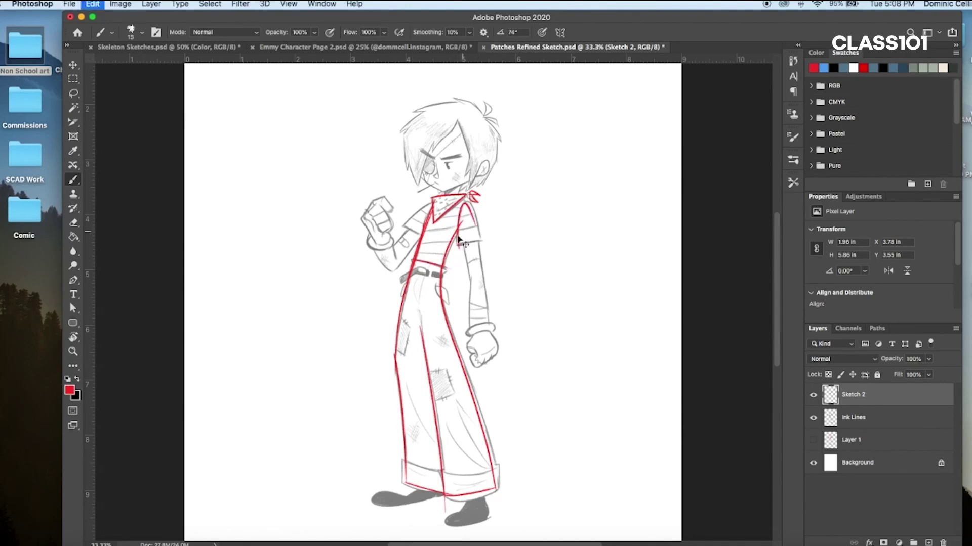
left_click_drag(464, 203, 490, 307)
key("super+z")
Trace both edges of the lowered arm from the sleeve to the wrist in red
left_click_drag(477, 223, 494, 325)
key("super+z")
mouse_move(481, 242)
left_mouse_down()
mouse_move(492, 332)
mouse_move(474, 279)
mouse_move(472, 330)
mouse_move(476, 272)
mouse_move(471, 326)
mouse_move(500, 318)
mouse_move(466, 337)
left_mouse_up()
key("super+z")
key("super+z")
key("super+z")
key("super+z")
key("super+z")
key("super+z")
Trace the glove cuff and clenched fist of the lowered arm in red
mouse_move(465, 338)
left_mouse_down()
mouse_move(495, 332)
mouse_move(500, 319)
left_mouse_up()
mouse_move(463, 325)
left_mouse_down()
mouse_move(464, 337)
mouse_move(494, 329)
left_mouse_up()
key("super+z")
left_click_drag(491, 332, 500, 346)
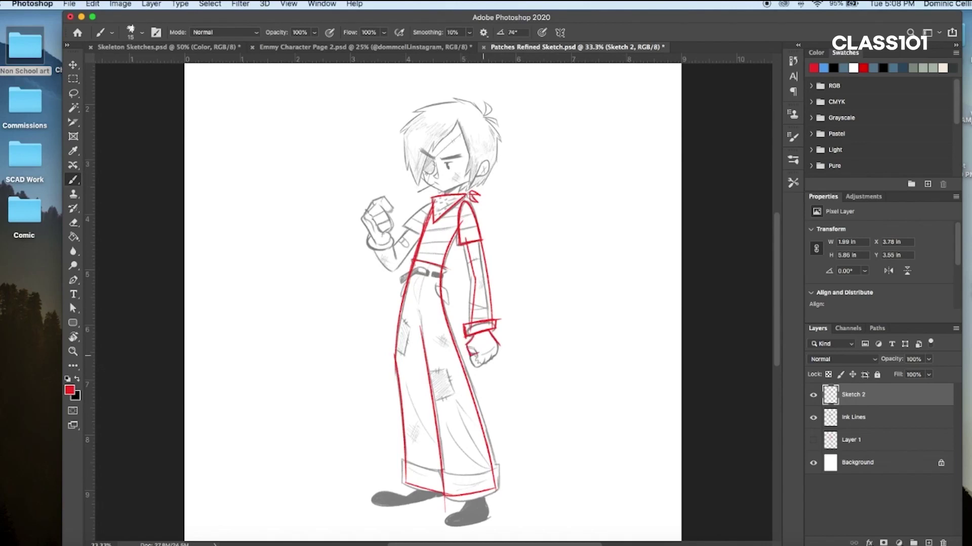
key("super+z")
left_click_drag(475, 371, 498, 355)
left_click_drag(500, 345, 499, 355)
Clean up and redraw the lowered arm's inner edge and glove cuff in red
mouse_move(477, 229)
left_mouse_down()
mouse_move(490, 295)
mouse_move(464, 330)
left_mouse_up()
key("super+z")
mouse_move(464, 324)
left_mouse_down()
mouse_move(491, 333)
mouse_move(502, 321)
mouse_move(486, 319)
mouse_move(466, 336)
left_mouse_up()
left_click(73, 223)
left_click(73, 179)
key("super+z")
left_click_drag(464, 322, 494, 318)
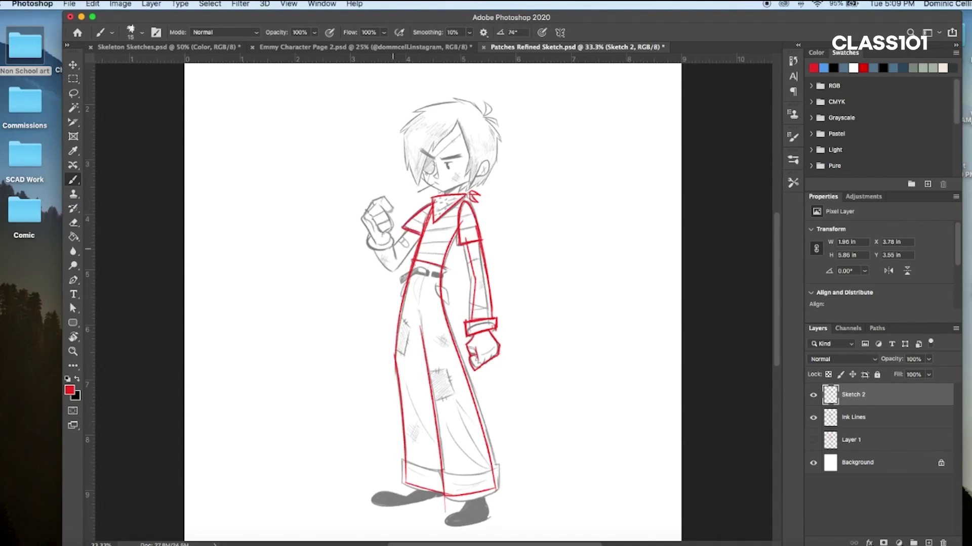
Trace the raised arm's forearm, glove cuff and fist with its fingers in red
key("b")
mouse_move(336, 239)
left_mouse_down()
mouse_move(334, 265)
mouse_move(373, 259)
left_mouse_up()
mouse_move(370, 247)
left_mouse_down()
mouse_move(377, 281)
mouse_move(412, 252)
left_mouse_up()
mouse_move(335, 245)
left_mouse_down()
mouse_move(322, 222)
mouse_move(328, 205)
mouse_move(349, 187)
mouse_move(368, 206)
left_mouse_up()
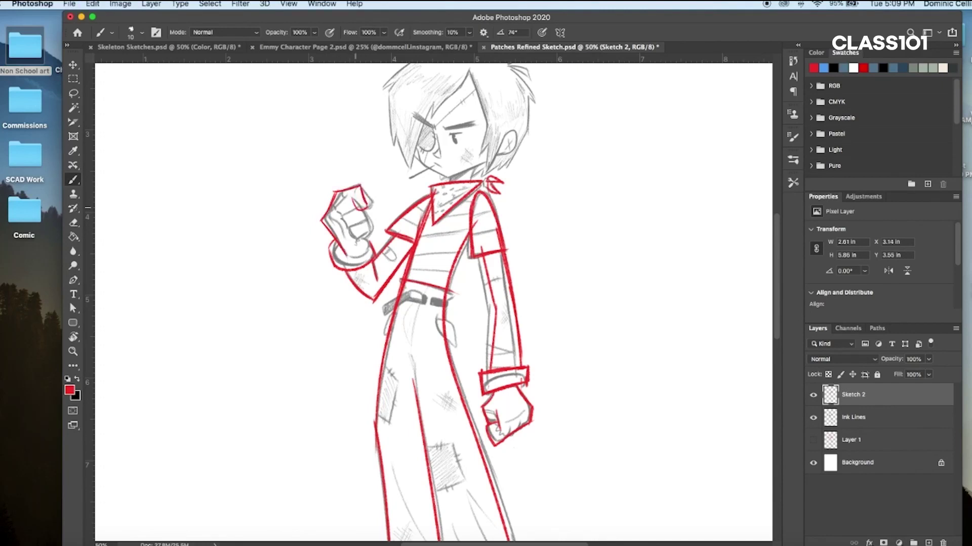
mouse_move(351, 242)
left_mouse_down()
mouse_move(369, 230)
mouse_move(366, 254)
mouse_move(332, 266)
mouse_move(358, 266)
mouse_move(363, 222)
mouse_move(347, 197)
left_mouse_up()
key("super+z")
key("e")
key("b")
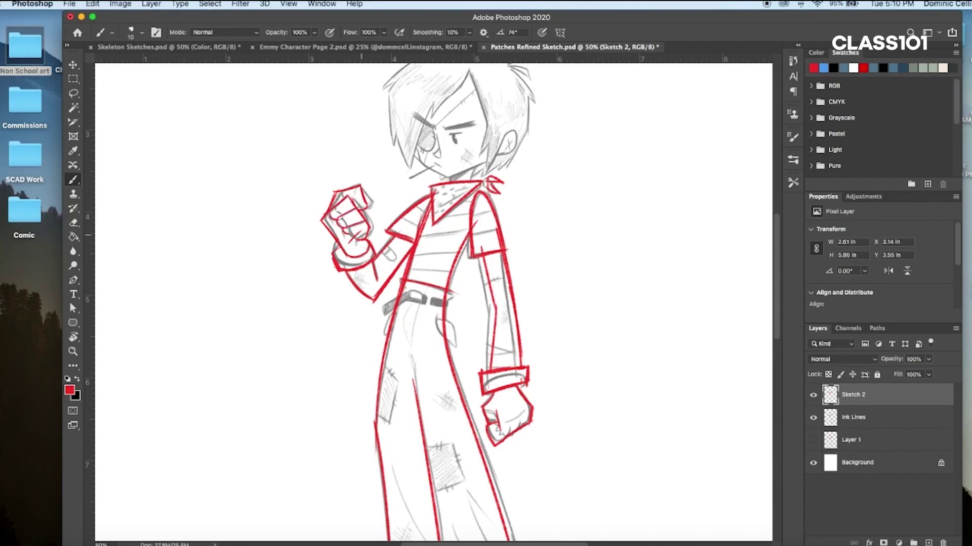
Trace the jawline and chin of the face in red
scroll(409, 224, "up", 3)
mouse_move(409, 200)
left_mouse_down()
mouse_move(420, 240)
mouse_move(449, 257)
mouse_move(494, 239)
left_mouse_up()
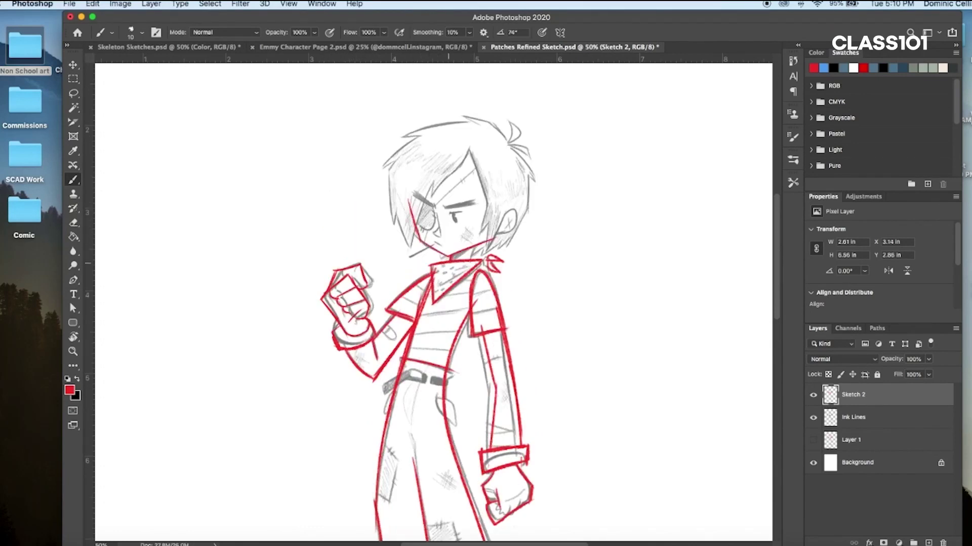
key("super+z")
mouse_move(409, 248)
left_mouse_down()
mouse_move(433, 180)
mouse_move(487, 208)
mouse_move(494, 254)
left_mouse_up()
Trace the hair outline in red, including the long fringe, the spiky back and the tuft on top
mouse_move(510, 208)
left_mouse_down()
mouse_move(472, 256)
mouse_move(527, 208)
left_mouse_up()
left_click_drag(408, 249, 394, 212)
key("super+z")
mouse_move(408, 248)
left_mouse_down()
mouse_move(388, 169)
mouse_move(412, 147)
left_mouse_up()
key("super+z")
mouse_move(388, 169)
left_mouse_down()
mouse_move(463, 118)
mouse_move(501, 134)
mouse_move(524, 163)
left_mouse_up()
key("super+z")
mouse_move(501, 135)
left_mouse_down()
mouse_move(533, 180)
mouse_move(520, 175)
left_mouse_up()
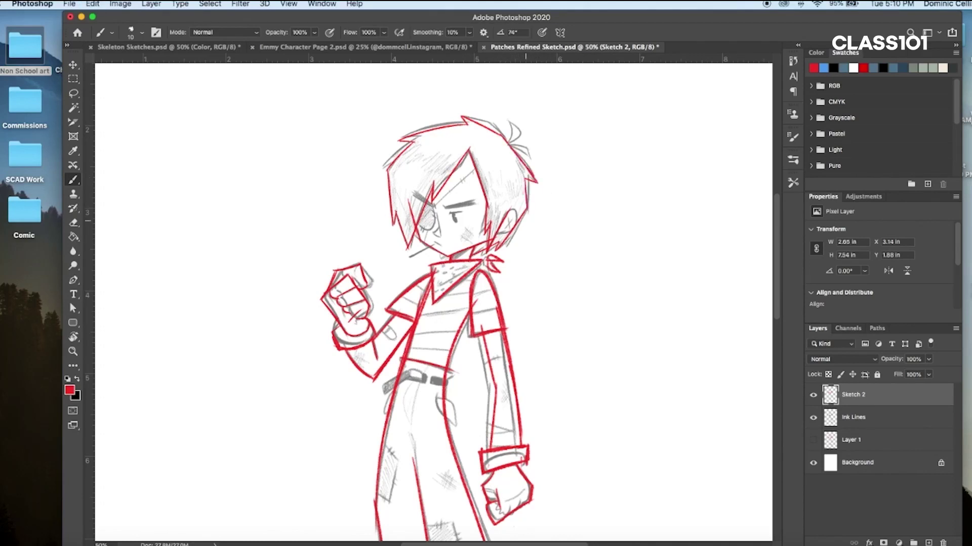
mouse_move(510, 140)
left_mouse_down()
mouse_move(500, 123)
mouse_move(526, 153)
left_mouse_up()
key("super+z")
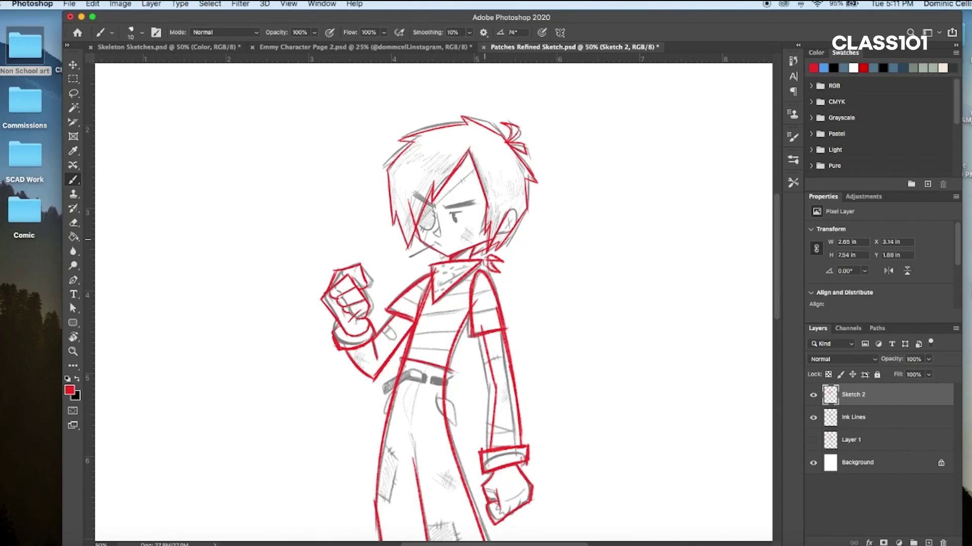
Trace the eyebrows and the other facial features in red
left_click(792, 61)
left_click(792, 62)
left_click_drag(440, 208, 469, 203)
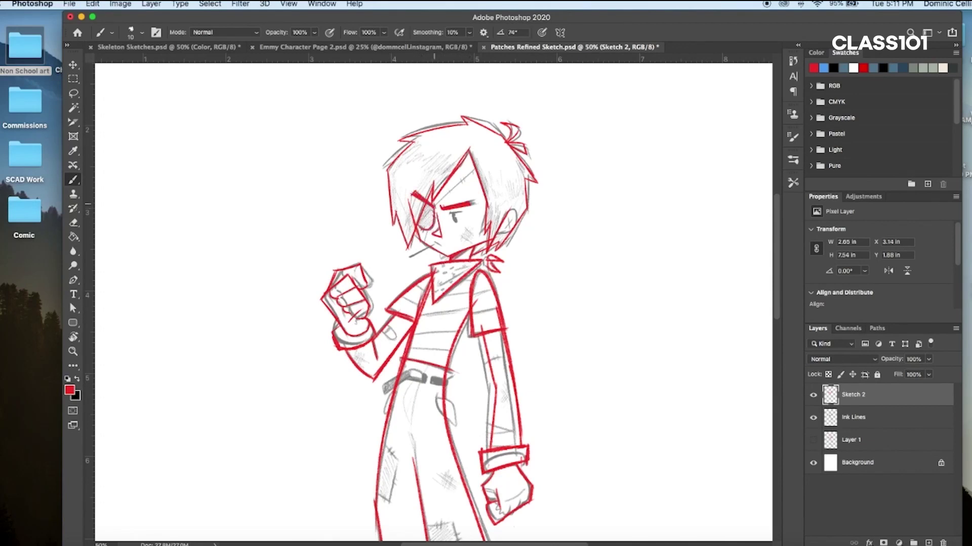
scroll(427, 226, "up", 1, "alt")
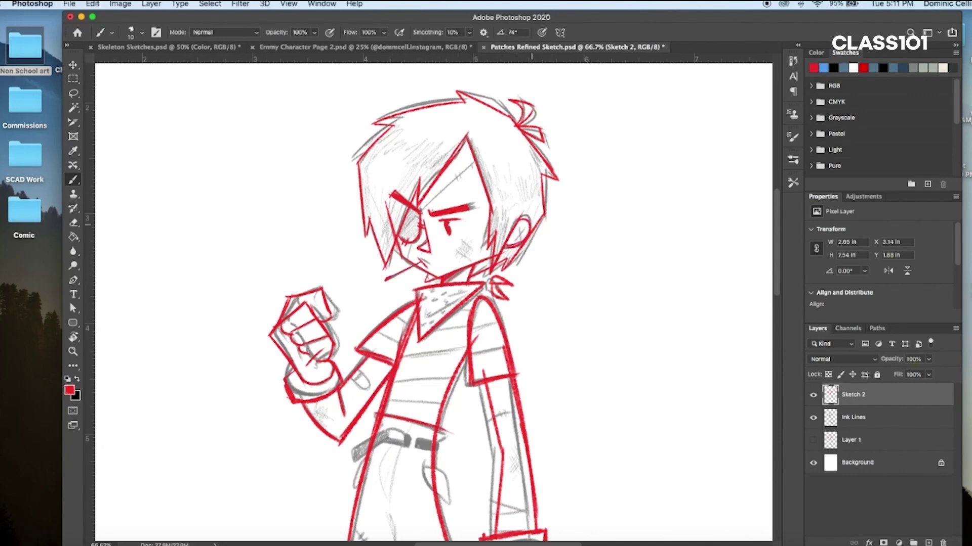
Trace the outlines of both shoes in red below the trouser hems
key("z")
left_click_drag(384, 303, 324, 303)
left_click_drag(375, 526, 410, 526)
mouse_move(397, 438)
left_mouse_down()
mouse_move(359, 458)
mouse_move(414, 457)
left_mouse_up()
key("super+z")
key("super+z")
left_click(793, 61)
left_click(792, 60)
mouse_move(362, 442)
left_mouse_down()
mouse_move(329, 458)
mouse_move(385, 446)
left_mouse_up()
mouse_move(347, 446)
left_mouse_down()
mouse_move(328, 461)
mouse_move(414, 449)
mouse_move(376, 448)
left_mouse_up()
mouse_move(467, 447)
left_mouse_down()
mouse_move(453, 471)
mouse_move(494, 469)
mouse_move(441, 478)
mouse_move(472, 493)
mouse_move(496, 479)
mouse_move(510, 439)
left_mouse_up()
key("super+z")
key("super+z")
mouse_move(395, 170)
left_mouse_down()
mouse_move(407, 234)
mouse_move(402, 207)
left_mouse_up()
key("e")
key("z")
left_click(351, 169, "alt")
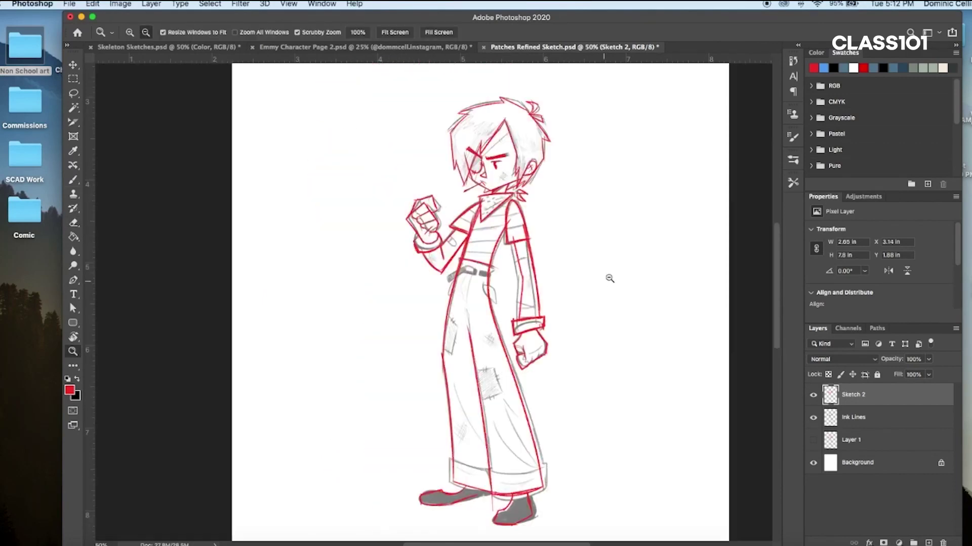
Move the faded Ink Lines drawing to the left so it stands beside the red sketch
left_click(609, 277, "alt")
left_click(73, 64)
key("alt+[")
left_click_drag(341, 265, 239, 265)
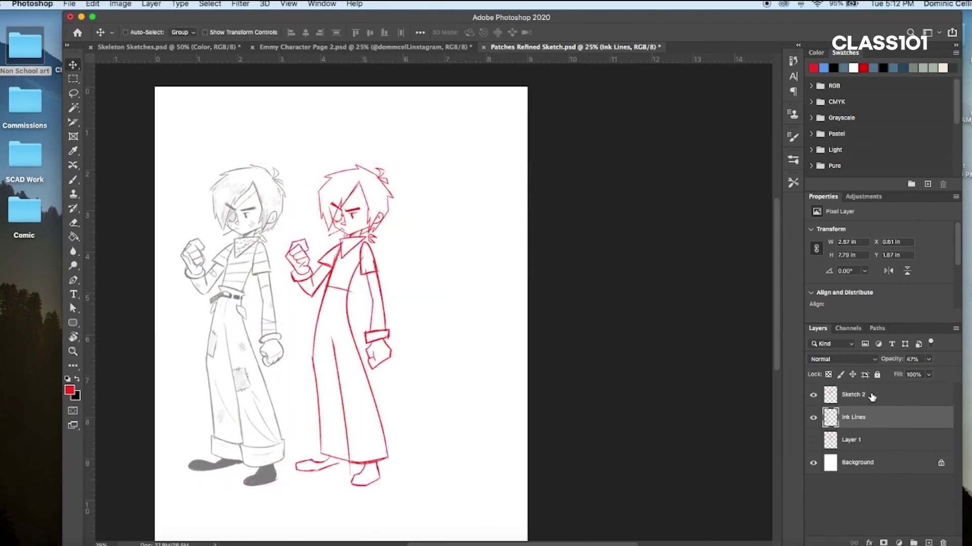
Draw a tied drawstring with two hanging ends at the front of the trousers' waist on the Sketch 2 layer
key("alt+bracketright")
key("z")
left_click(292, 262)
key("b")
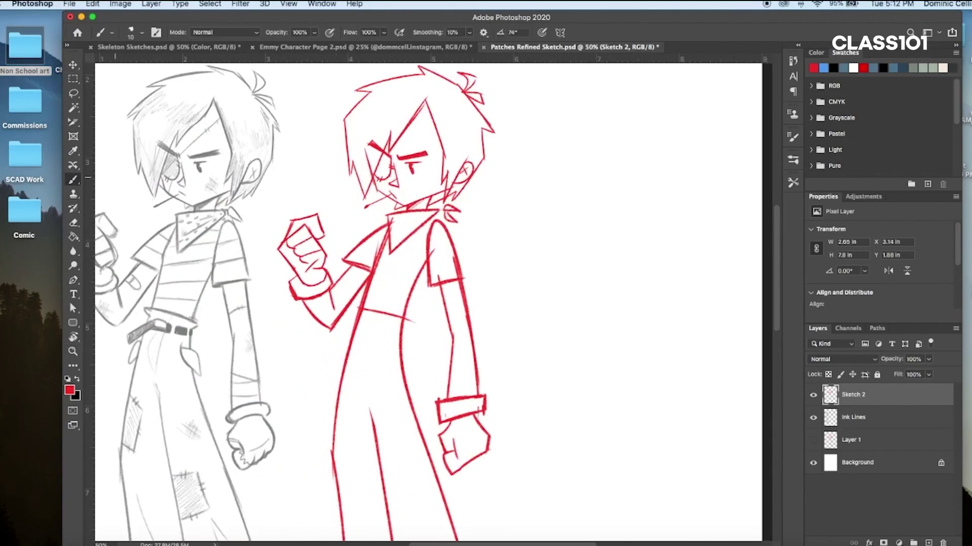
key("super+z")
left_click_drag(372, 320, 363, 342)
mouse_move(373, 321)
left_mouse_down()
mouse_move(367, 366)
mouse_move(380, 371)
left_mouse_up()
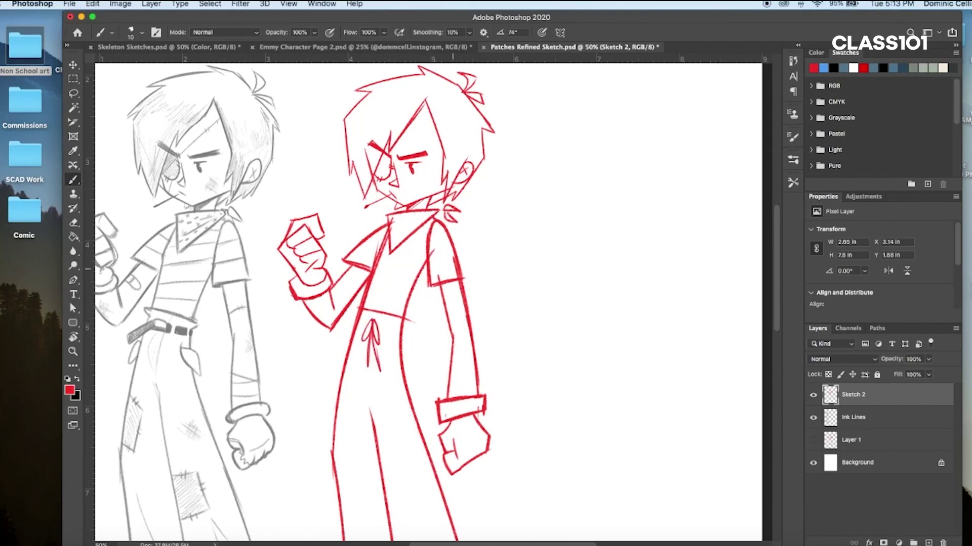
Draw red horizontal stripes across the shirt's torso and sleeves
key("super+z")
left_click_drag(457, 264, 425, 269)
left_click_drag(371, 239, 428, 236)
left_click_drag(381, 257, 427, 255)
left_click_drag(369, 290, 405, 297)
key("super+z")
left_click_drag(369, 291, 407, 297)
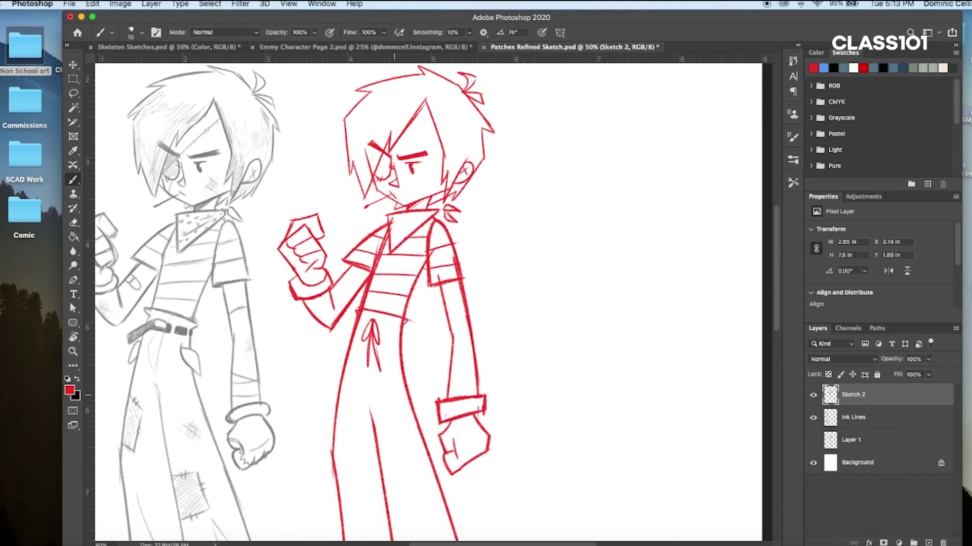
Erase the rough edges of the lowered arm and redraw them in red from the sleeve to the cuff
key("e")
left_click_drag(373, 149, 367, 176)
key("b")
mouse_move(323, 280)
left_mouse_down()
mouse_move(295, 286)
mouse_move(323, 282)
left_mouse_up()
mouse_move(452, 345)
left_mouse_down()
mouse_move(449, 398)
mouse_move(473, 395)
left_mouse_up()
key("e")
left_click_drag(446, 290, 448, 336)
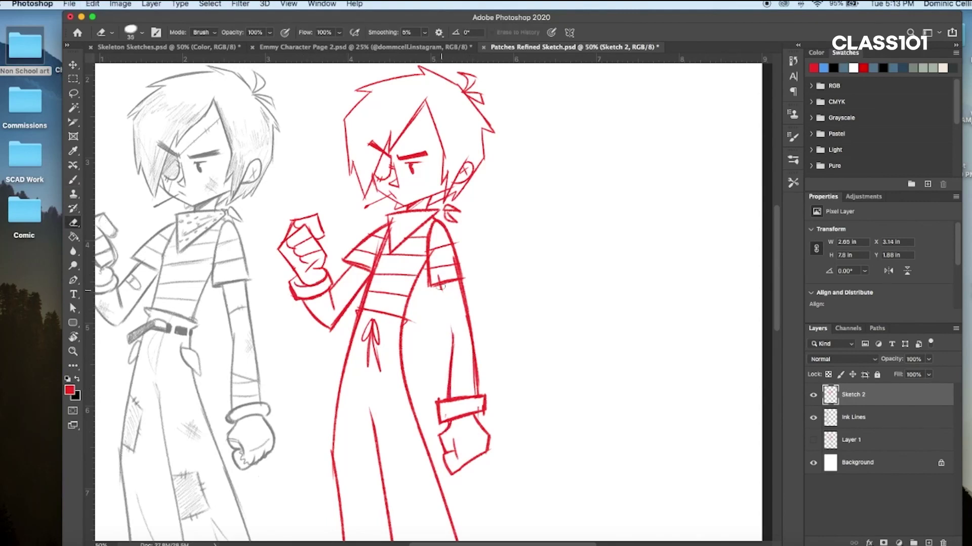
mouse_move(446, 394)
left_mouse_down()
mouse_move(467, 292)
mouse_move(449, 394)
left_mouse_up()
key("b")
left_click_drag(467, 319, 475, 396)
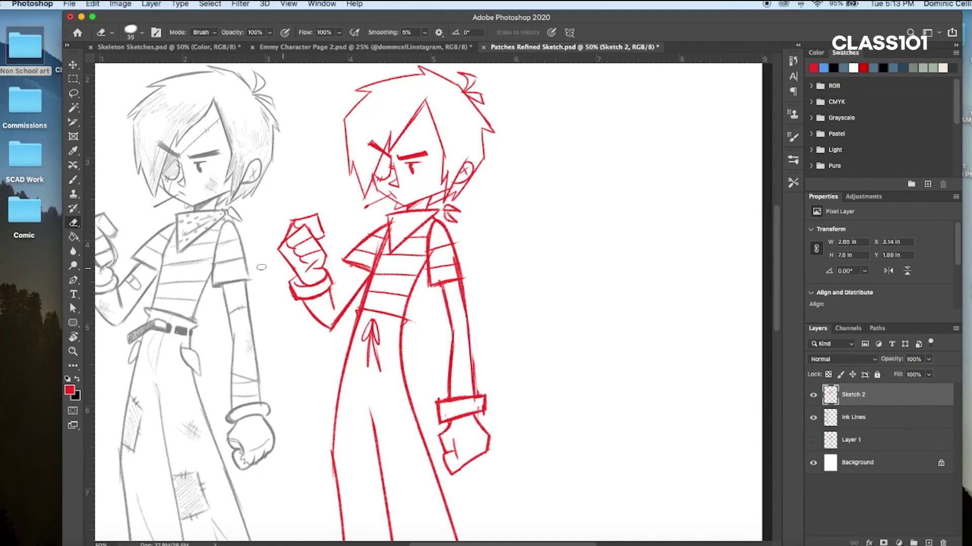
Redraw the raised arm's upper edge and clean up the lines around its shoulder in red
left_click_drag(329, 294, 357, 269)
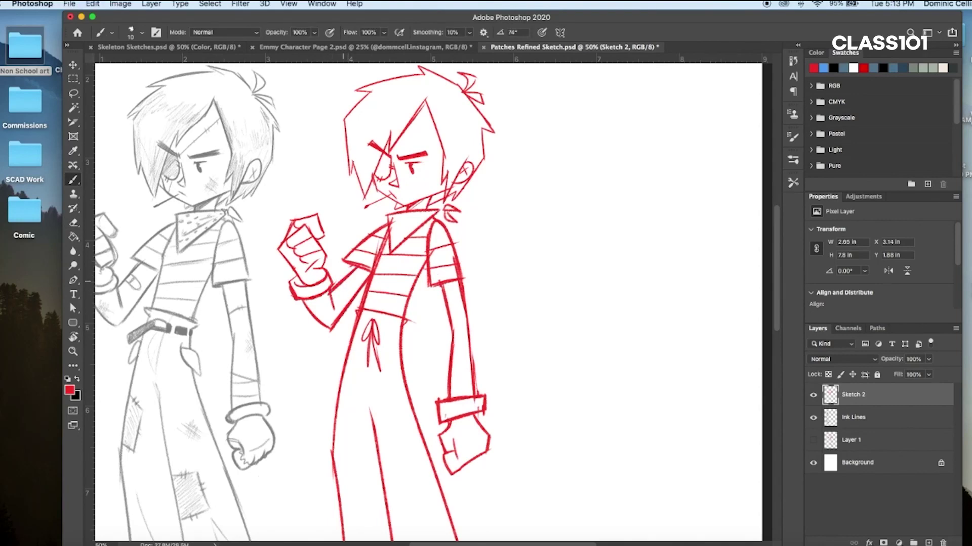
key("e")
mouse_move(372, 232)
left_mouse_down()
mouse_move(343, 261)
mouse_move(382, 228)
left_mouse_up()
key("b")
mouse_move(347, 260)
left_mouse_down()
mouse_move(386, 227)
mouse_move(451, 228)
mouse_move(428, 222)
mouse_move(431, 235)
left_mouse_up()
Draw a thin red diagonal line across the forehead up from the eyepatch, crossed by small stitch marks
key("z")
left_click(461, 201)
key("e")
key("b")
key("z")
left_click(446, 259, "alt")
left_click(447, 259, "alt")
left_click(404, 167)
key("b")
mouse_move(375, 192)
left_mouse_down()
mouse_move(429, 156)
mouse_move(434, 180)
mouse_move(412, 188)
mouse_move(442, 186)
left_mouse_up()
key("super+z")
key("super+z")
key("super+z")
key("ctrl+z")
key("super+z")
left_click_drag(375, 192, 436, 155)
left_click_drag(411, 165, 415, 170)
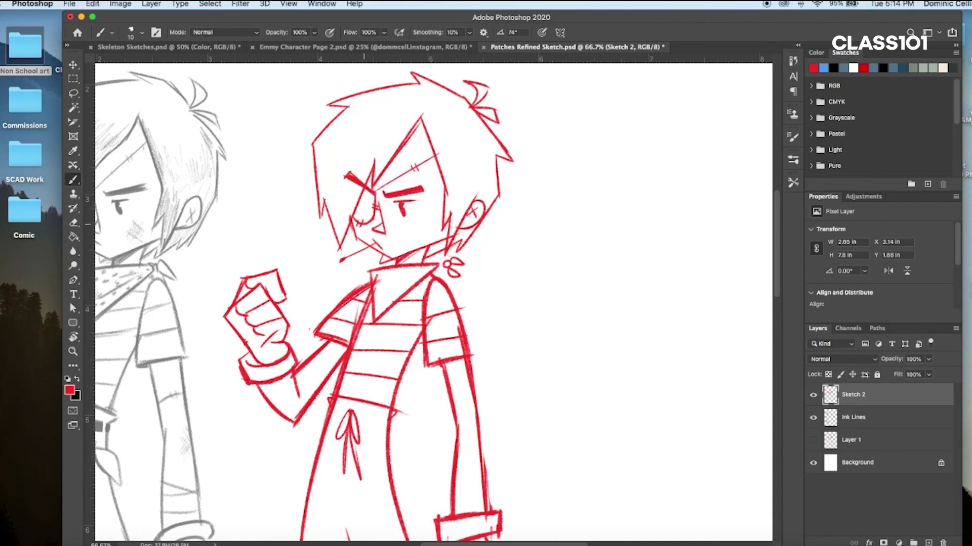
Draw the toe-cap lines across both shoes in red
key("z")
left_click(453, 285, "alt")
left_click(453, 285, "alt")
left_click_drag(777, 232, 768, 269)
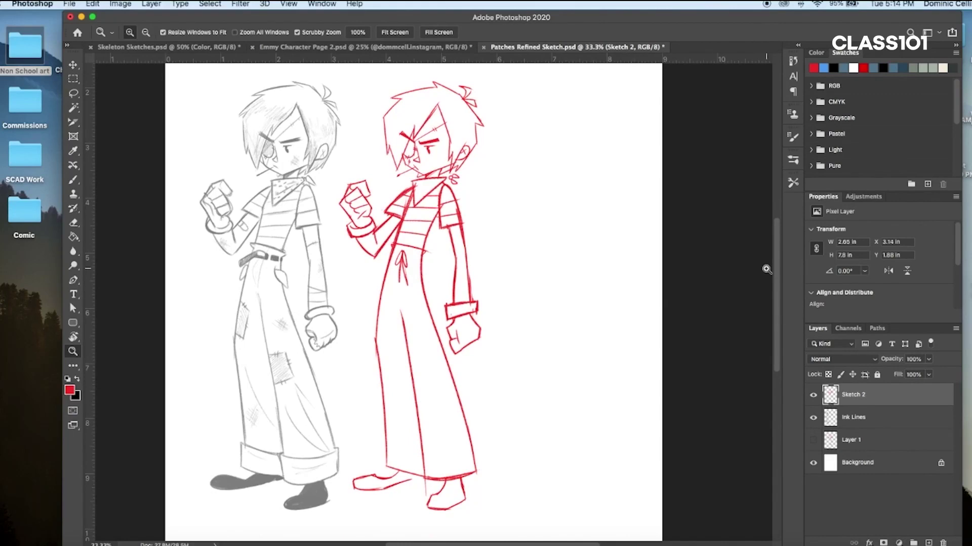
left_click(421, 490)
left_click(73, 182)
left_click_drag(415, 473, 370, 486)
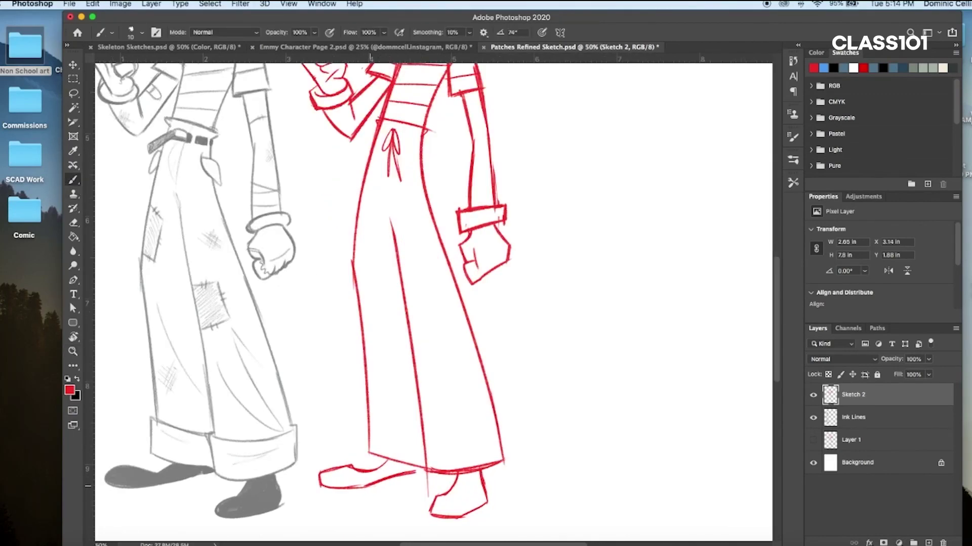
left_click_drag(435, 498, 478, 507)
key("super+z")
Draw the turned-up cuff lines above the trouser hems and curved fold lines on the lower legs
mouse_move(369, 417)
left_mouse_down()
mouse_move(423, 435)
mouse_move(492, 426)
left_mouse_up()
key("super+z")
left_click_drag(430, 434, 502, 424)
mouse_move(421, 335)
left_mouse_down()
mouse_move(480, 412)
mouse_move(470, 396)
left_mouse_up()
left_click_drag(370, 313, 418, 412)
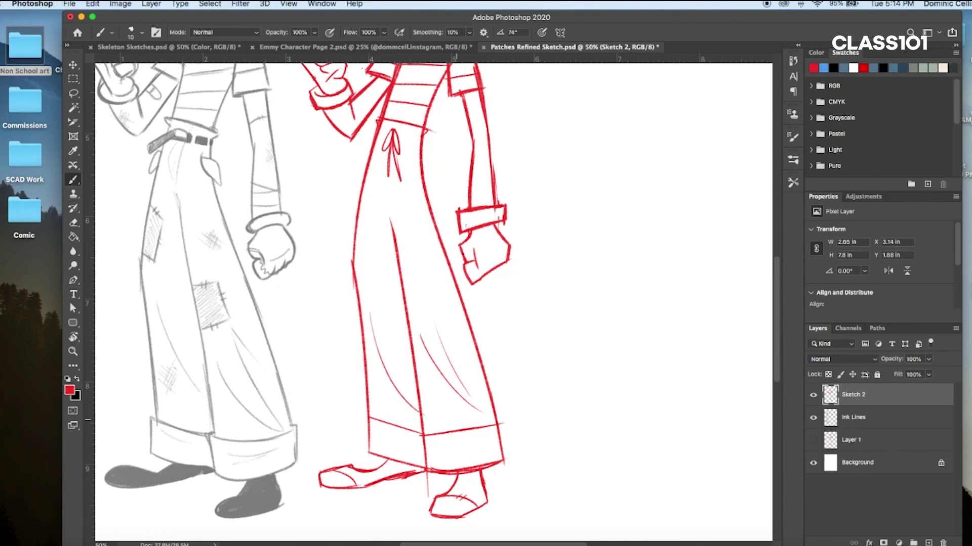
key("ctrl+z")
Draw two stitched patches on the trousers, one at the inner knee and one on the outer thigh
left_click_drag(404, 287, 431, 281)
left_click_drag(408, 321, 434, 315)
left_click_drag(431, 281, 434, 316)
left_click_drag(374, 216, 371, 256)
left_click_drag(370, 234, 376, 239)
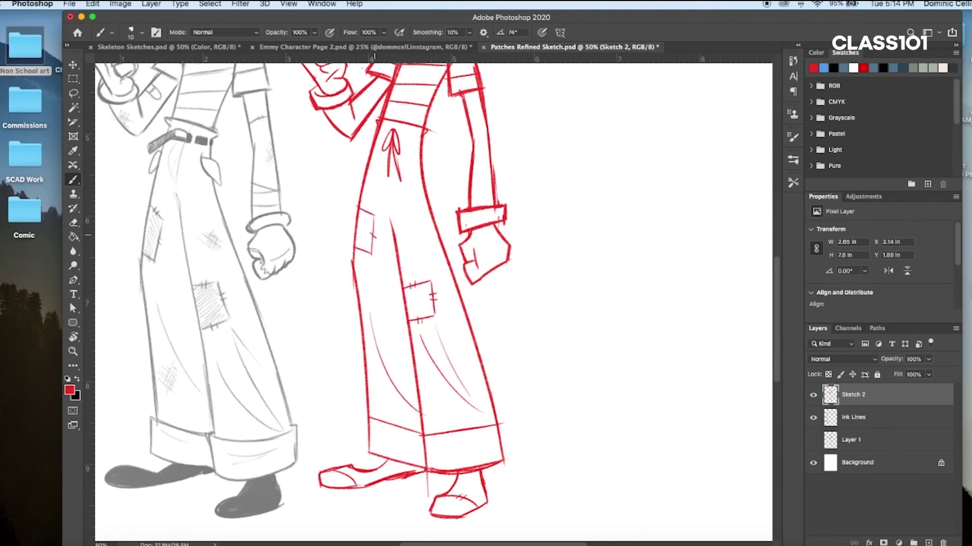
Draw a small rounded flap at the hip just below the waistband in red
left_click_drag(774, 338, 777, 306)
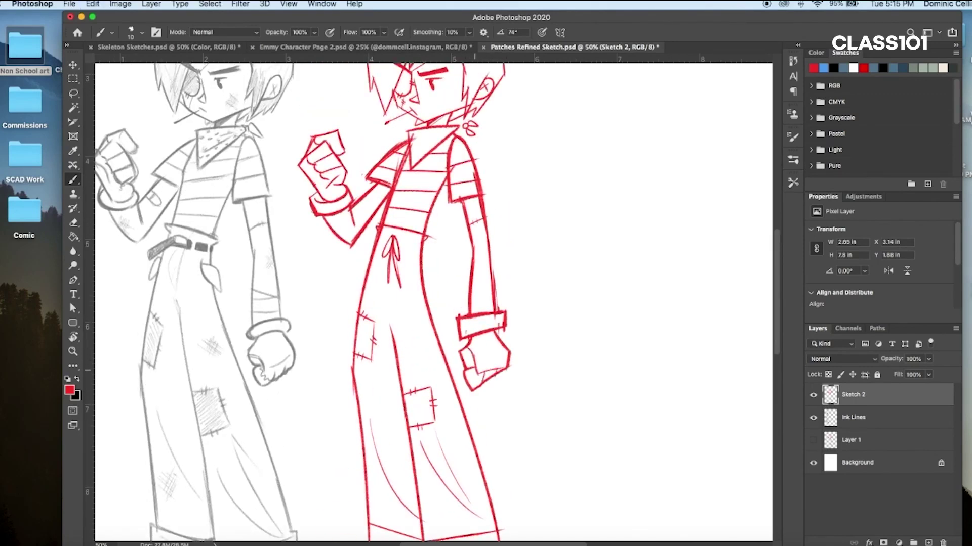
key("z")
left_click(456, 168, "alt")
left_click_drag(777, 278, 776, 258)
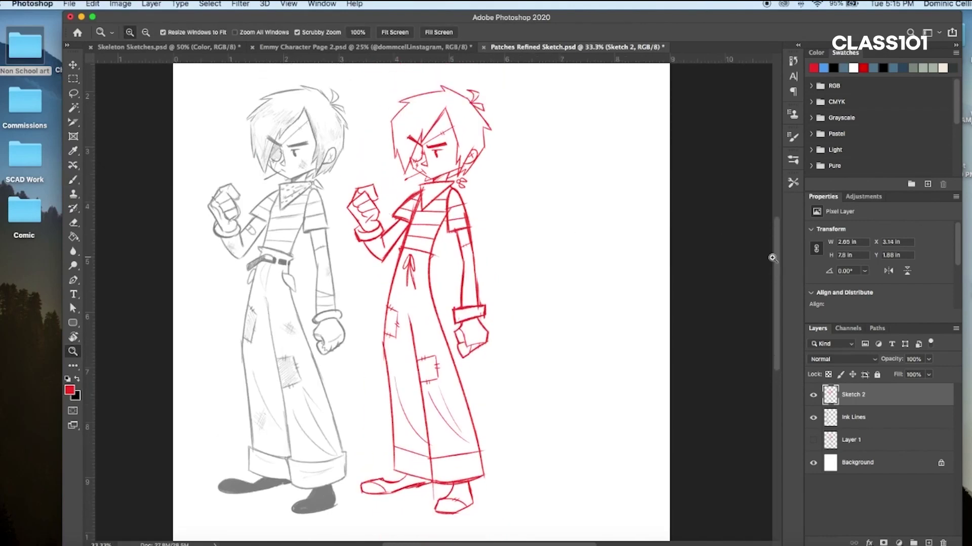
left_click(442, 152)
key("b")
key("z")
left_click(414, 178, "alt")
left_click(412, 220)
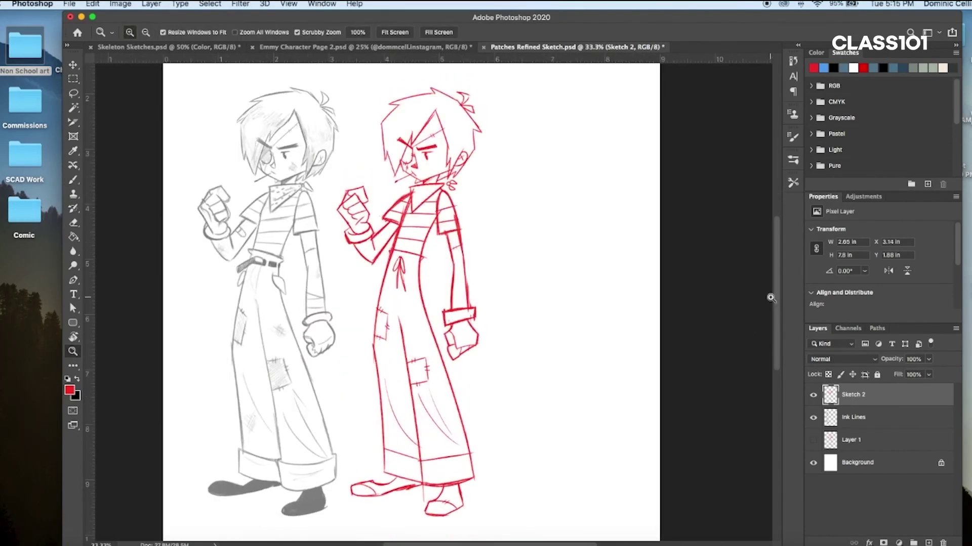
key("b")
left_click_drag(420, 268, 430, 275)
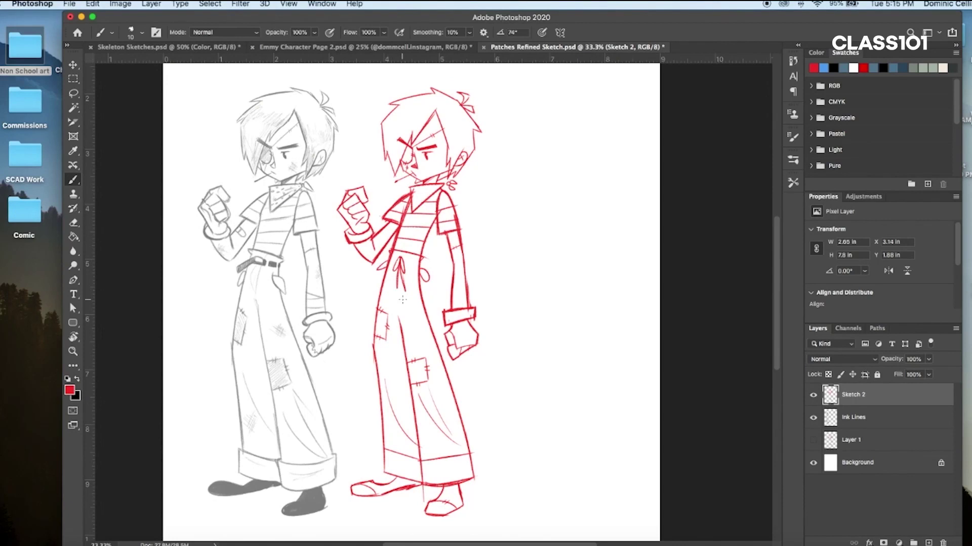
Lower the Sketch 2 layer's opacity and add a new layer named Ink 2 for drawing in black
left_click(928, 359)
left_click_drag(931, 373, 893, 373)
left_click(956, 330)
left_click(856, 150)
type("Ink 2")
key("Return")
left_click(77, 379)
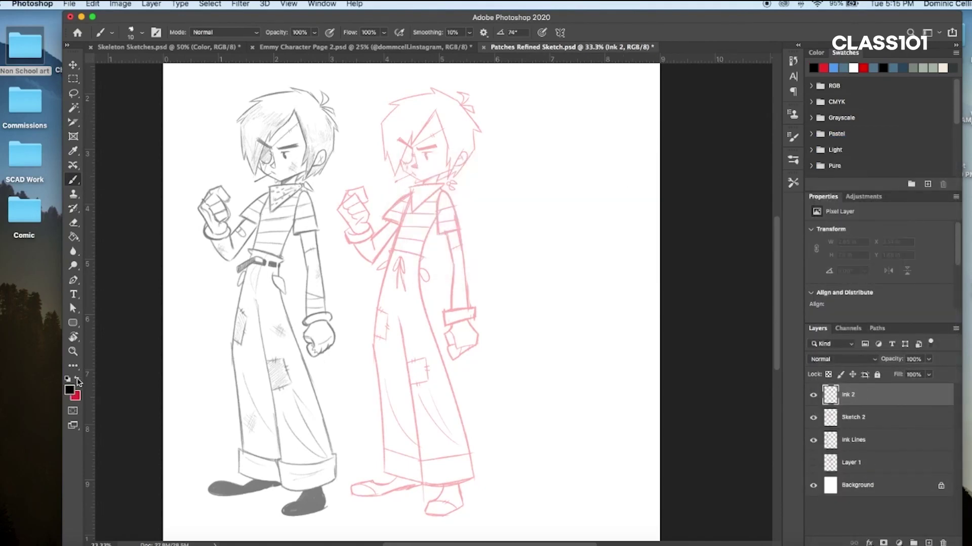
Choose the 25 px inking brush preset with 62% flow
left_click(792, 183)
scroll(742, 343, "down", 5)
left_click(744, 365)
left_click(793, 182)
Check the sketch with the canvas flipped horizontally, and undo the flip
left_click(121, 4)
mouse_move(188, 111)
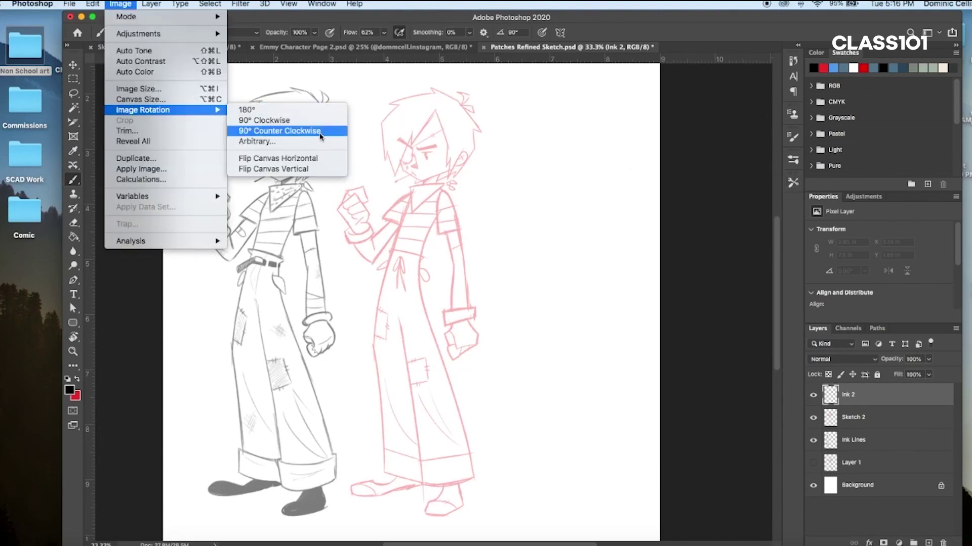
left_click(320, 161)
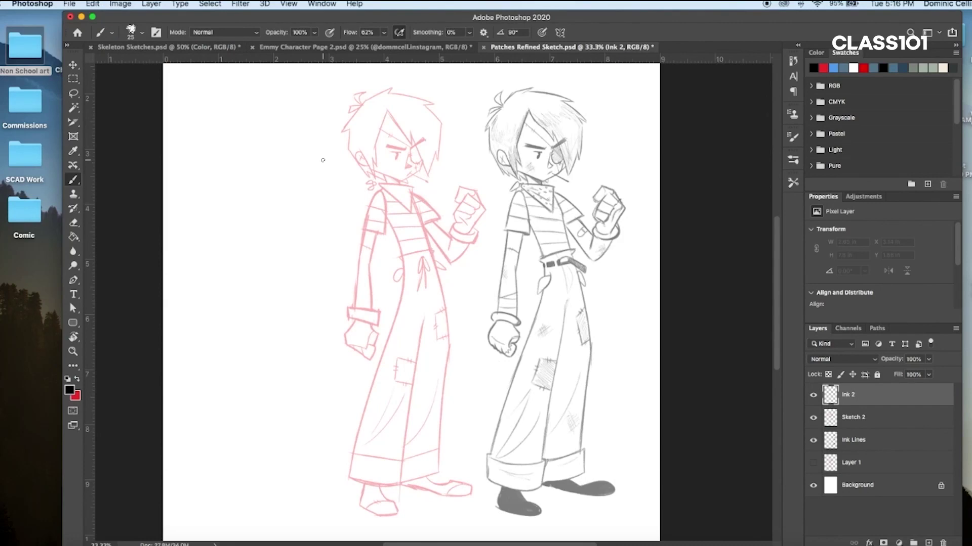
key("super+z")
Reduce the brush size to 10 px, turn off its airbrush build-up and set the smoothing to 10%
key("z")
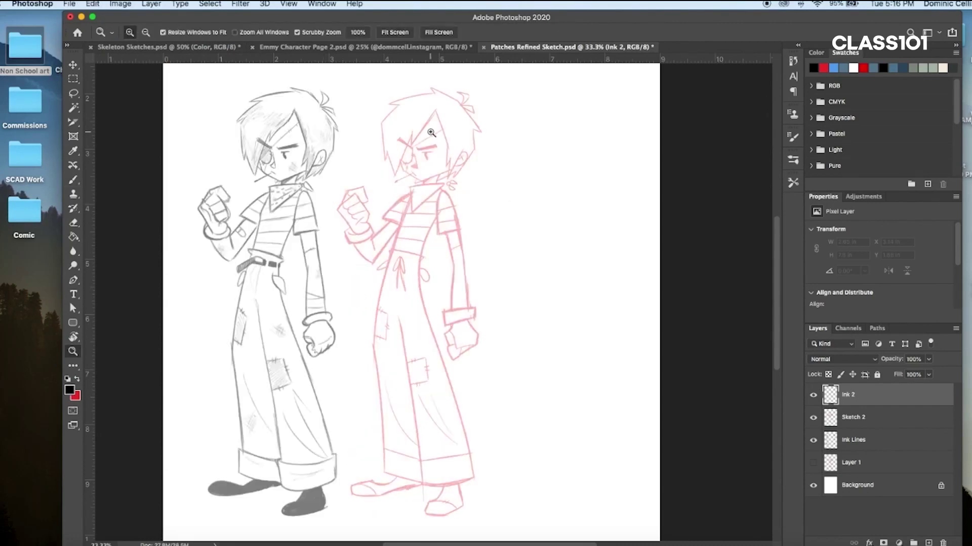
left_click_drag(430, 134, 436, 136)
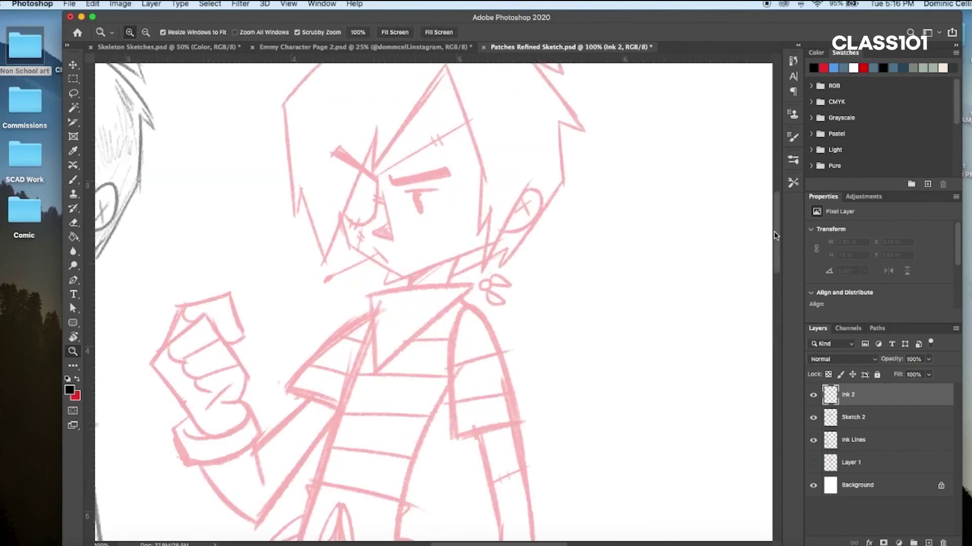
scroll(436, 135, "up", 3)
key("b")
key("bracketleft")
key("bracketleft")
key("bracketleft")
left_click_drag(283, 193, 294, 313)
key("super+z")
left_click(399, 32)
left_click(469, 33)
left_click(475, 46)
left_click(640, 43)
Ink the hair in black over the red sketch, including the fringe, the spiky back and the tuft on top
mouse_move(284, 195)
left_mouse_down()
mouse_move(292, 306)
mouse_move(302, 275)
mouse_move(323, 351)
mouse_move(373, 211)
mouse_move(374, 253)
mouse_move(483, 263)
mouse_move(483, 355)
mouse_move(524, 273)
left_mouse_up()
key("super+z")
mouse_move(481, 350)
left_mouse_down()
mouse_move(553, 294)
mouse_move(565, 270)
mouse_move(562, 210)
left_mouse_up()
mouse_move(284, 192)
left_mouse_down()
mouse_move(339, 137)
mouse_move(443, 107)
mouse_move(429, 85)
mouse_move(513, 124)
mouse_move(577, 215)
mouse_move(566, 214)
mouse_move(583, 221)
left_mouse_up()
mouse_move(520, 111)
left_mouse_down()
mouse_move(524, 134)
mouse_move(547, 121)
mouse_move(554, 143)
left_mouse_up()
Ink both angled eyebrows and the rounded eyepatch in black
mouse_move(337, 243)
left_mouse_down()
mouse_move(393, 274)
mouse_move(450, 262)
left_mouse_up()
left_click_drag(390, 266, 449, 262)
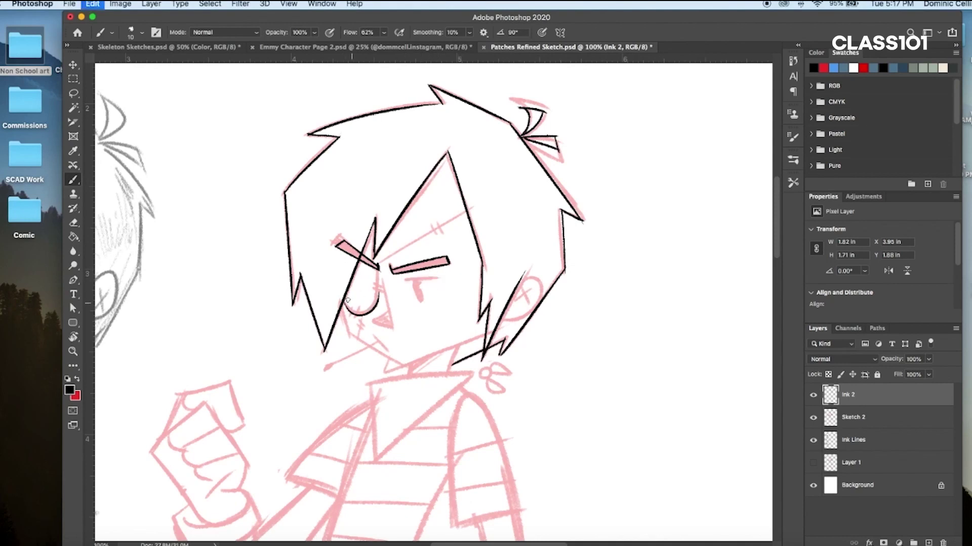
left_click_drag(377, 271, 348, 305)
key("super+z")
mouse_move(377, 272)
left_mouse_down()
mouse_move(348, 305)
mouse_move(352, 316)
mouse_move(381, 291)
left_mouse_up()
Ink the nose, mouth, jawline and the open eye as a solid black oval with a small highlight
mouse_move(382, 281)
left_mouse_down()
mouse_move(394, 328)
mouse_move(373, 320)
left_mouse_up()
mouse_move(372, 320)
left_mouse_down()
mouse_move(393, 328)
mouse_move(388, 352)
left_mouse_up()
key("super+z")
key("super+z")
mouse_move(374, 338)
left_mouse_down()
mouse_move(389, 351)
mouse_move(325, 369)
mouse_move(377, 344)
left_mouse_up()
key("super+z")
mouse_move(344, 311)
left_mouse_down()
mouse_move(348, 335)
mouse_move(407, 364)
mouse_move(485, 334)
left_mouse_up()
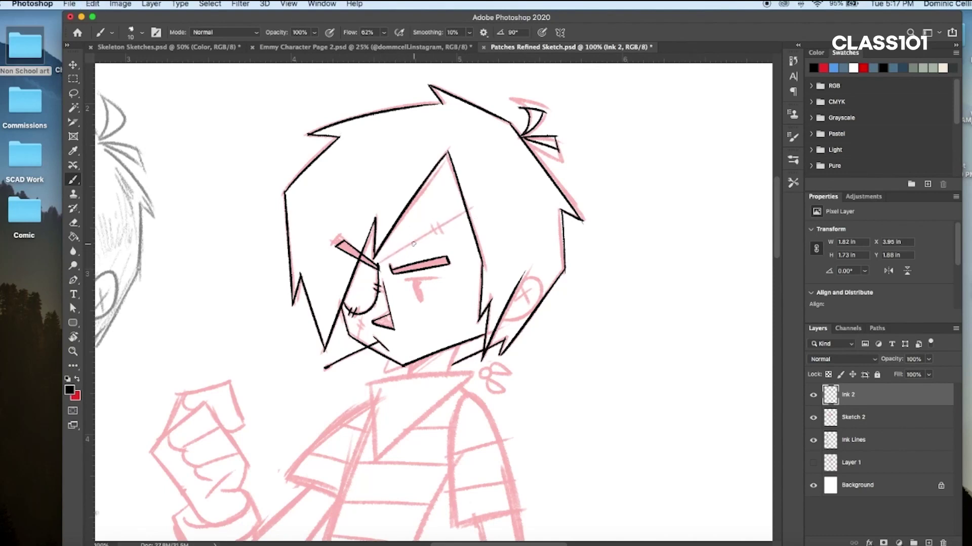
left_click_drag(418, 281, 420, 296)
key("e")
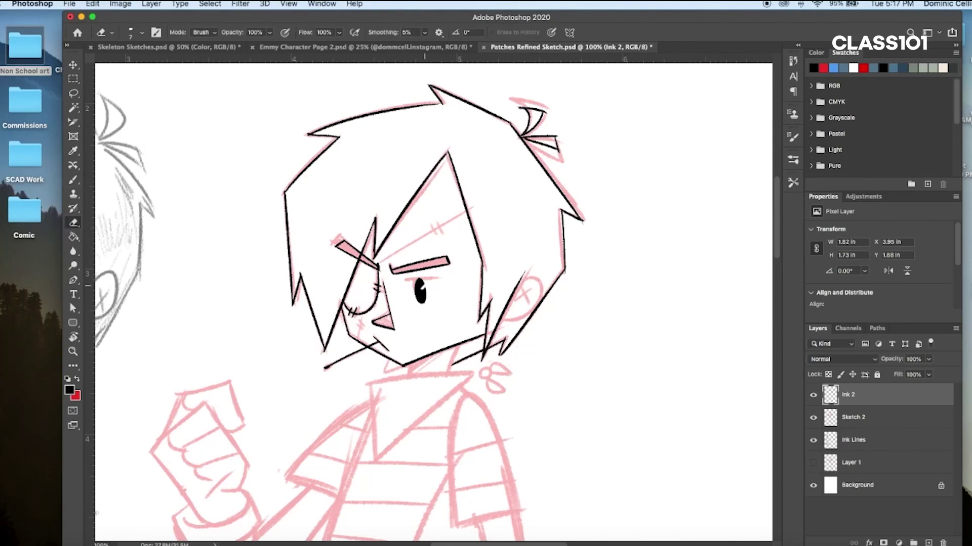
Ink the triangular neckerchief with its knot, and the sleeve of the lowered arm, in black
key("z")
left_click(438, 310, "alt")
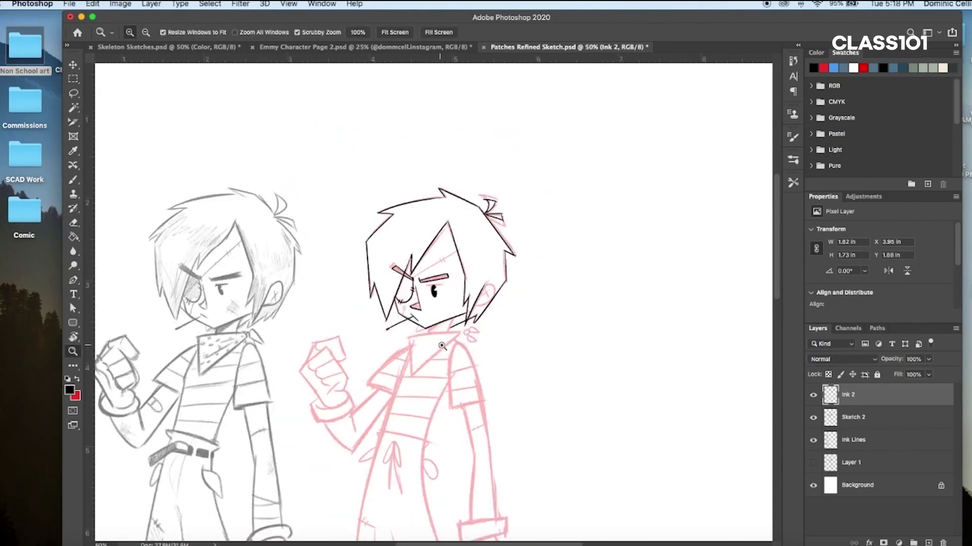
left_click(437, 343)
key("b")
mouse_move(468, 342)
left_mouse_down()
mouse_move(373, 381)
mouse_move(377, 420)
left_mouse_up()
key("super+z")
left_click_drag(377, 421, 469, 348)
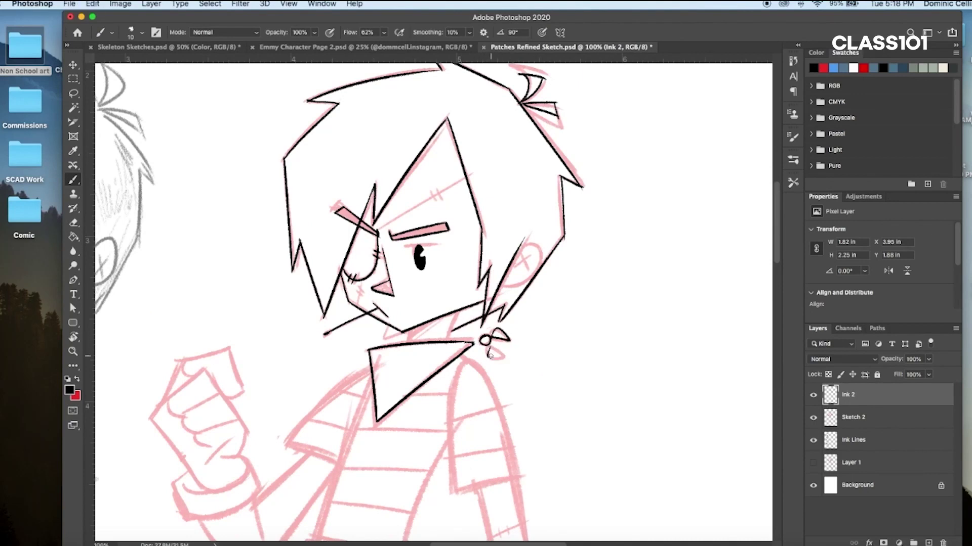
key("ctrl+z")
key("ctrl+z")
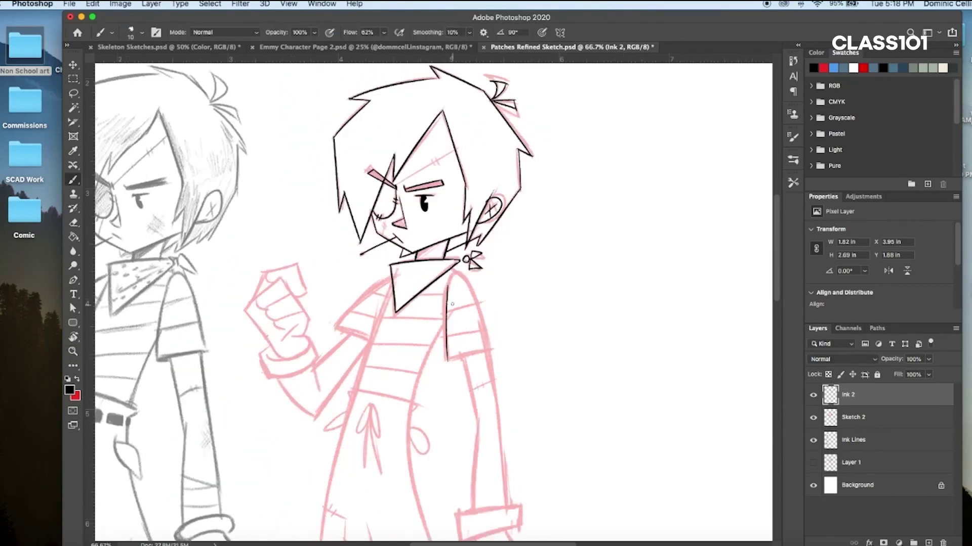
left_click_drag(457, 275, 488, 361)
Ink the trousers' outer sides and hem in black with the brush enlarged to 15 px
left_click_drag(776, 243, 776, 261)
left_click(442, 316, "alt")
key("bracketright")
mouse_move(433, 202)
left_mouse_down()
mouse_move(408, 287)
mouse_move(459, 481)
left_mouse_up()
left_click_drag(775, 273, 775, 301)
left_click_drag(459, 372, 487, 505)
left_click_drag(378, 101, 334, 317)
left_click_drag(335, 282, 350, 498)
left_click_drag(347, 475, 425, 494)
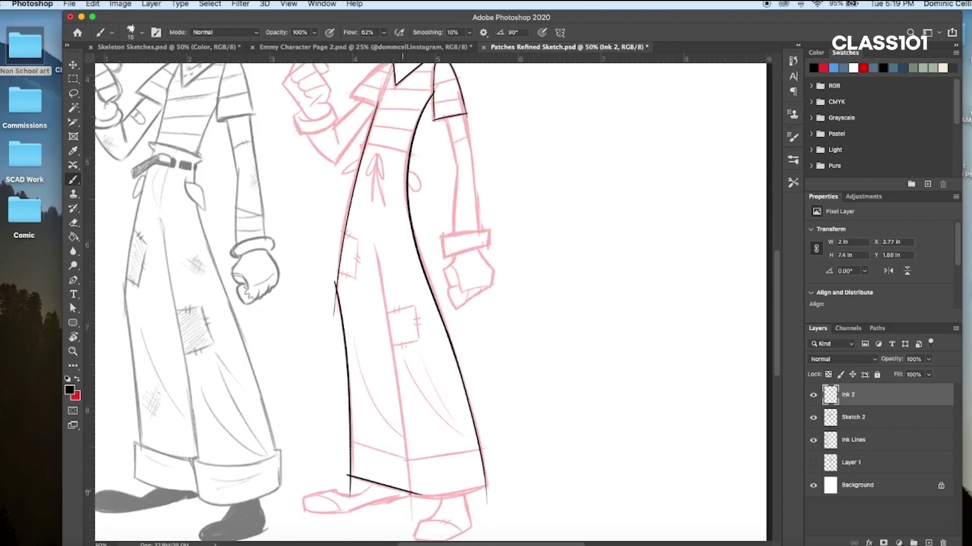
Ink the inner line separating the two trouser legs in black
left_click_drag(373, 244, 407, 517)
key("super+z")
key("super+z")
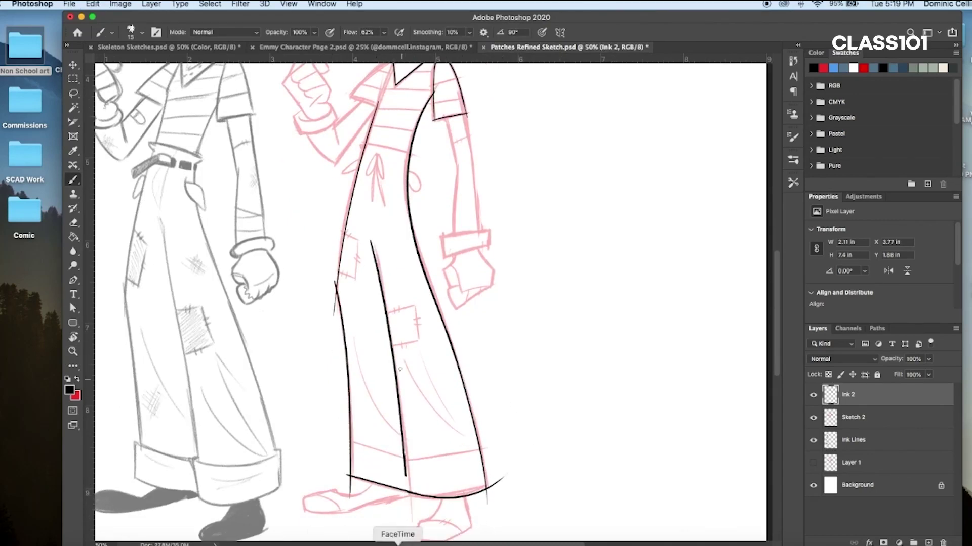
Ink the short sleeve of the raised arm in black and close the shoulder line beside the neckerchief
left_click_drag(776, 314, 776, 277)
key("z")
left_click(392, 209)
left_click(392, 209)
key("b")
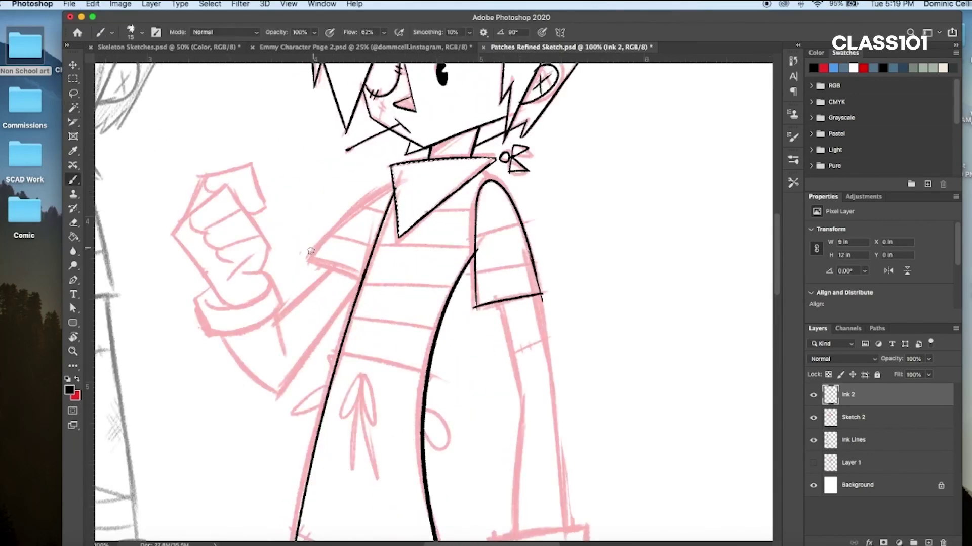
left_click_drag(393, 185, 308, 257)
left_click_drag(307, 258, 365, 271)
left_click_drag(482, 172, 495, 182)
Select the torso area, invert the selection so the body stays protected, and ink the raised arm's forearm and elbow
key("w")
left_click(394, 299)
key("super+shift+i")
key("b")
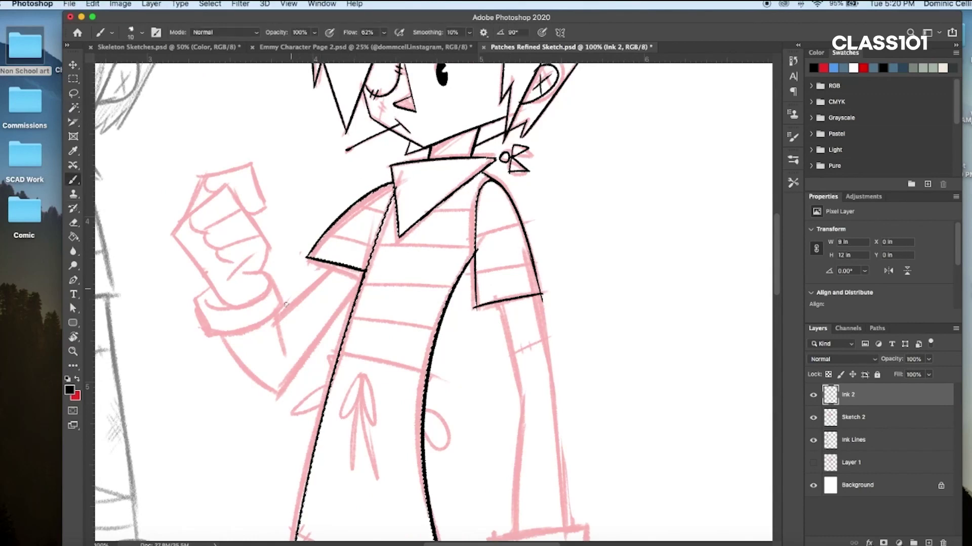
left_click_drag(335, 266, 278, 321)
left_click_drag(360, 283, 276, 395)
left_click_drag(276, 315, 287, 362)
left_click_drag(226, 339, 277, 395)
Ink the cuff around the raised arm's wrist with an enlarged brush, redoing the first stroke
left_click_drag(196, 302, 281, 305)
key("super+z")
key("]")
left_click_drag(210, 334, 282, 304)
Ink the outline of the raised fist, including the back of the hand and the wrist
left_click_drag(210, 334, 203, 178)
mouse_move(202, 178)
left_mouse_down()
mouse_move(251, 164)
mouse_move(269, 248)
left_mouse_up()
left_click_drag(226, 188, 177, 231)
left_click_drag(268, 248, 244, 275)
mouse_move(260, 273)
left_mouse_down()
mouse_move(207, 304)
mouse_move(281, 304)
left_mouse_up()
key("[")
key("super+z")
Ink the curled fingers and thumb of the raised fist in black, undoing and redrawing inaccurate strokes
mouse_move(192, 218)
left_mouse_down()
mouse_move(243, 213)
mouse_move(260, 237)
left_mouse_up()
left_click_drag(228, 250, 248, 270)
key("super+z")
left_click_drag(194, 218, 243, 212)
left_click_drag(228, 251, 248, 273)
left_click_drag(258, 256, 234, 281)
key("super+z")
left_click_drag(194, 218, 207, 230)
left_click_drag(203, 182, 248, 215)
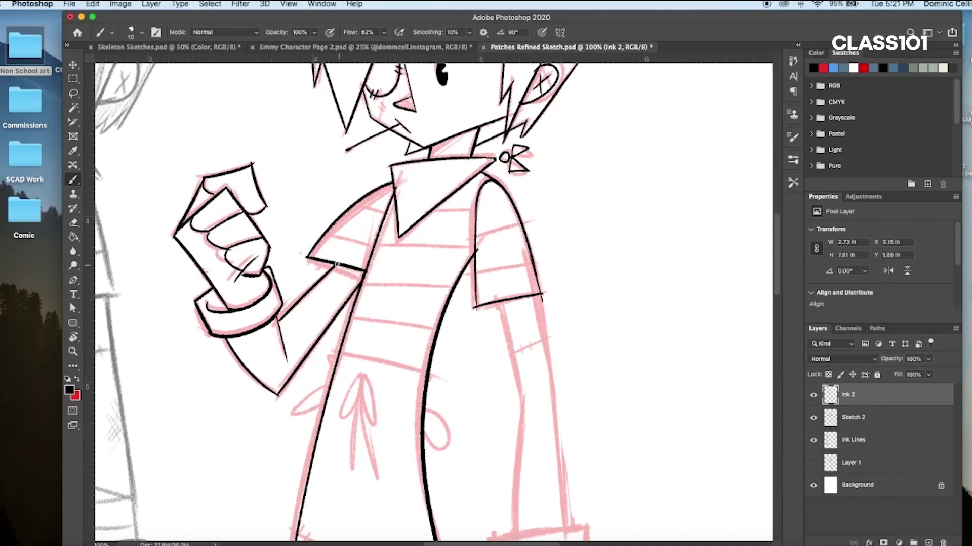
Ink the waistline of the trousers, the drawstring bow with its hanging ends, and the loop beside the hip
left_click_drag(338, 352, 426, 372)
left_click_drag(359, 375, 340, 411)
mouse_move(361, 375)
left_mouse_down()
mouse_move(377, 416)
mouse_move(354, 451)
left_mouse_up()
left_click_drag(362, 379, 367, 454)
left_click_drag(328, 389, 299, 412)
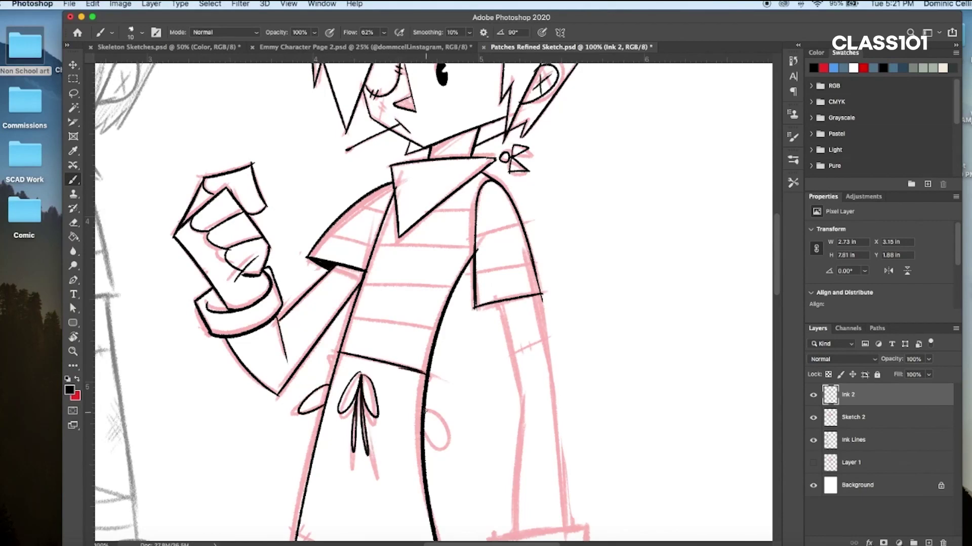
Ink the lowered arm from the sleeve to the wrist, with its stitched seam and rolled cuff
scroll(408, 286, "down", 5)
left_click_drag(532, 110, 559, 357)
mouse_move(501, 142)
left_mouse_down()
mouse_move(525, 255)
mouse_move(510, 380)
mouse_move(587, 401)
left_mouse_up()
left_click_drag(571, 368, 587, 372)
Ink the lowered hand with its thumb and fingers, erase overlaps at the wrist, and clean up the forearm line
scroll(622, 370, "down", 3)
mouse_move(514, 336)
left_mouse_down()
mouse_move(523, 392)
mouse_move(593, 397)
left_mouse_up()
key("e")
key("b")
left_click_drag(507, 353, 532, 420)
key("e")
left_click_drag(510, 306, 511, 294)
key("b")
left_click_drag(548, 188, 561, 281)
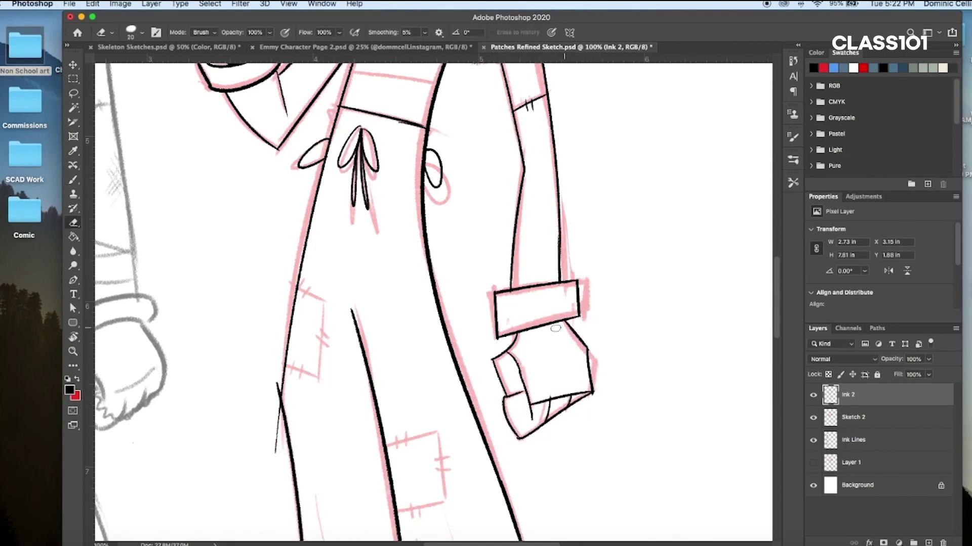
Ink the stitched patches on both trouser legs, the curved fabric folds below them, and the cuff lines above the hem
left_click_drag(300, 296, 310, 291)
mouse_move(387, 445)
left_mouse_down()
mouse_move(444, 496)
mouse_move(410, 519)
left_mouse_up()
scroll(418, 511, "down", 6)
left_click_drag(316, 213, 411, 408)
left_click_drag(417, 254, 545, 404)
key("super+z")
scroll(506, 354, "down", 2)
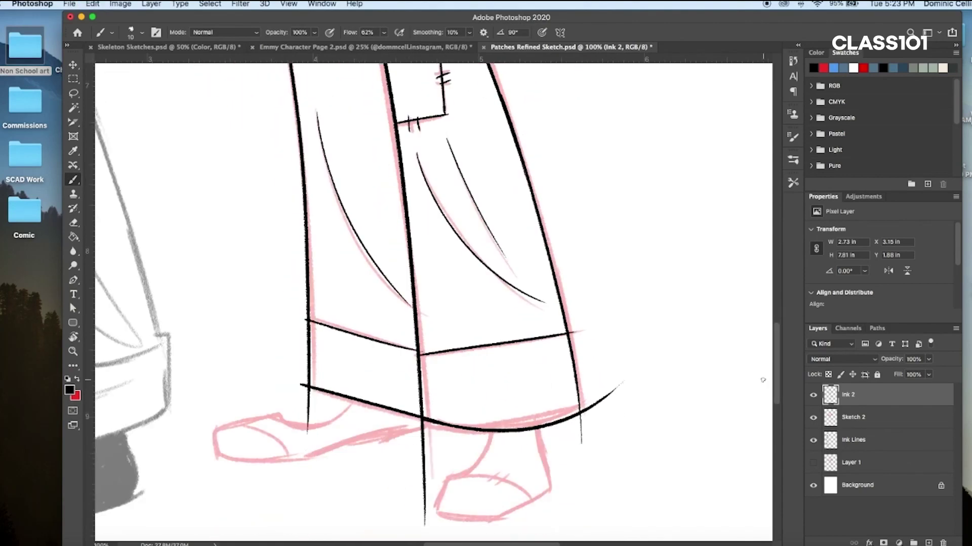
Erase the leg lines that overshoot the trouser hem
key("e")
left_click_drag(423, 425, 424, 522)
left_click_drag(308, 434, 307, 396)
Ink both shoes with their toe caps below the hem and erase the stray line on the side-facing shoe
key("b")
left_click_drag(218, 456, 424, 424)
left_click_drag(257, 420, 290, 466)
mouse_move(491, 434)
left_mouse_down()
mouse_move(438, 480)
mouse_move(549, 485)
left_mouse_up()
key("e")
left_click_drag(290, 415, 274, 413)
Select the shirt areas with the Magic Wand, ink the horizontal stripes across torso and sleeves, and deselect
key("z")
left_click(757, 269, "alt")
left_click(494, 152)
key("w")
left_click(463, 231)
key("b")
left_click_drag(433, 166, 449, 170)
left_click_drag(407, 183, 505, 192)
left_click_drag(431, 219, 489, 221)
left_click_drag(422, 241, 478, 249)
key("super+d")
Select the face with the Magic Wand, ink the stitched seam across the forehead and the cheek stitches, and deselect
scroll(474, 183, "up", 2)
key("e")
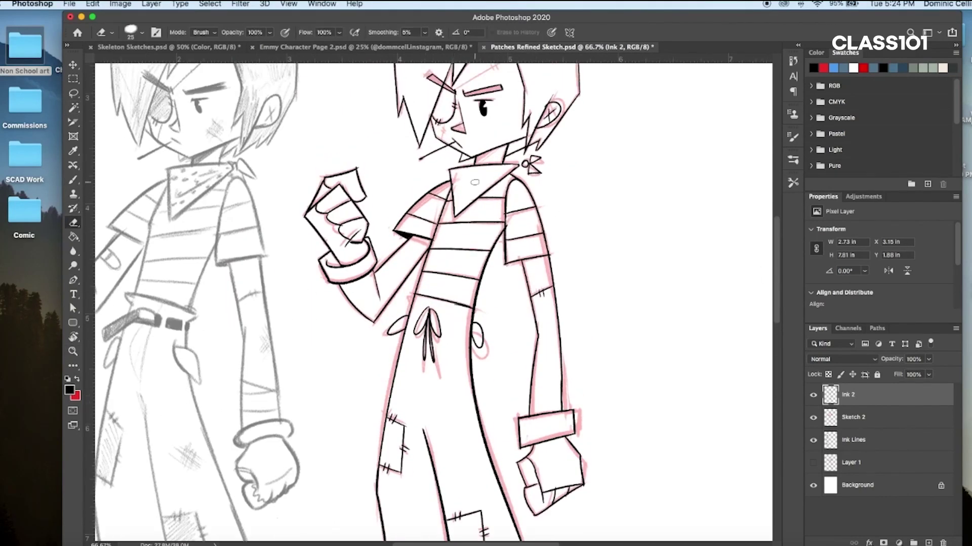
scroll(474, 183, "up", 5)
left_click(73, 107)
left_click(487, 169)
key("b")
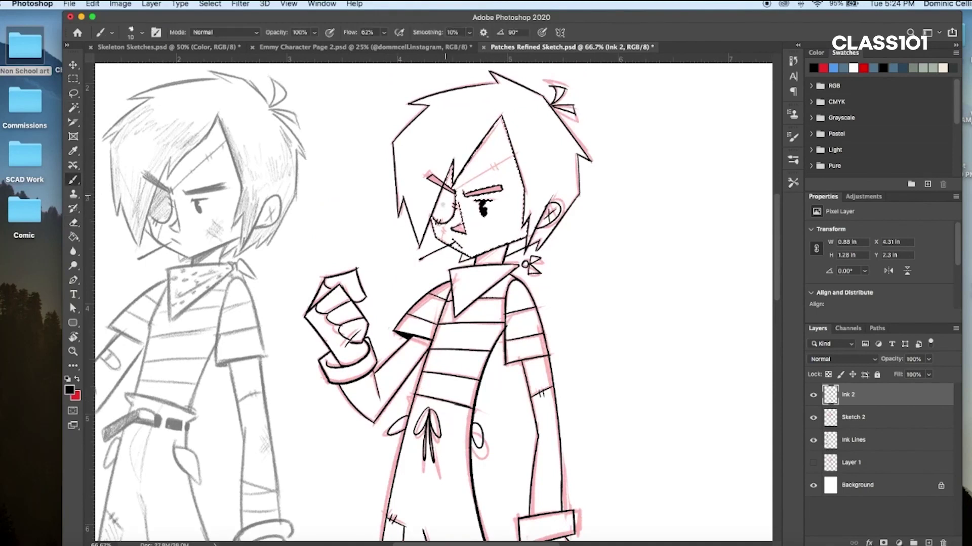
left_click_drag(444, 224, 442, 238)
mouse_move(455, 191)
left_mouse_down()
mouse_move(513, 158)
mouse_move(501, 169)
left_mouse_up()
key("super+z")
left_click_drag(440, 229, 445, 230)
left_click_drag(438, 233, 444, 235)
key("super+d")
Show the whole figure and hide the Ink Lines and Sketch 2 layers so only the Ink 2 line art remains
key("z")
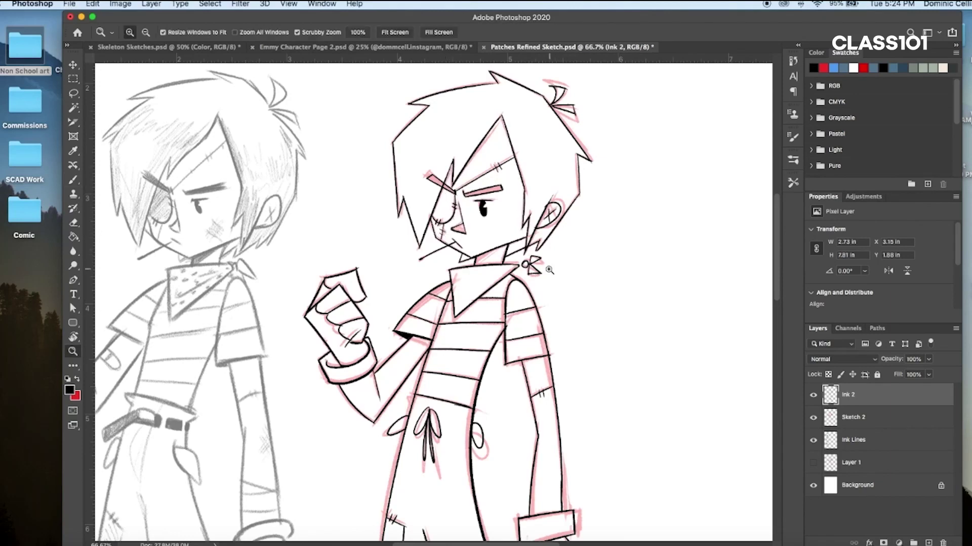
left_click(547, 299, "alt")
left_click(546, 299, "alt")
left_click_drag(776, 274, 776, 307)
left_click(813, 440)
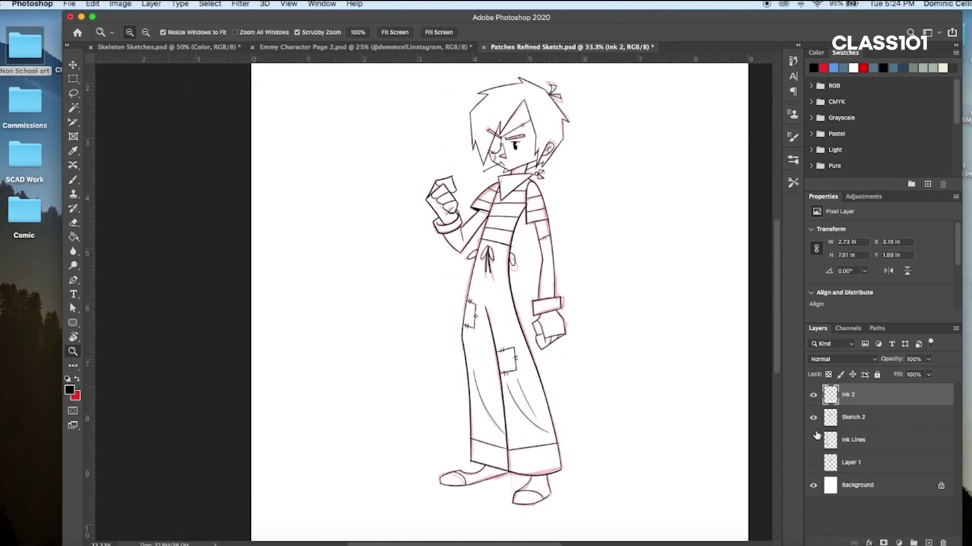
left_click(813, 418)
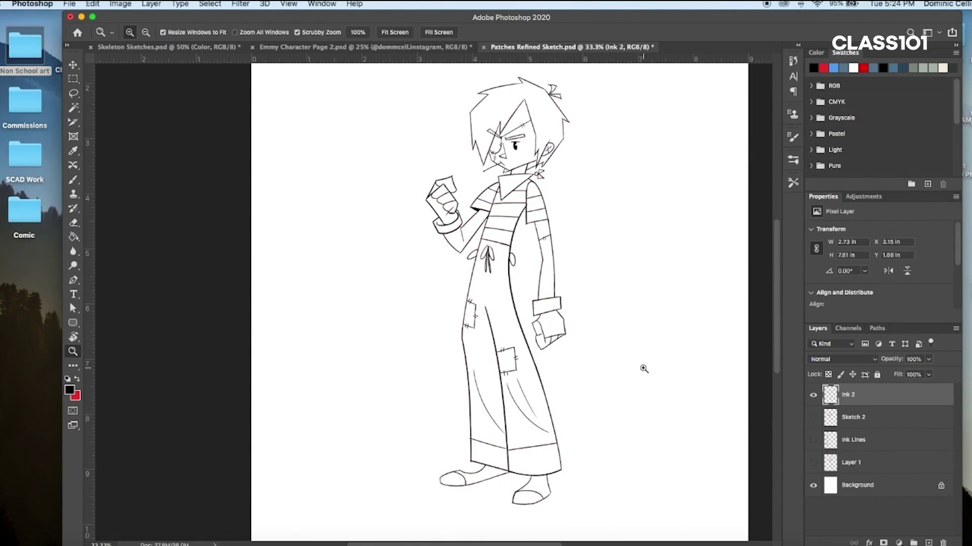
Sign the artwork in black with the brush beside the character's feet
scroll(494, 523, "right", 5)
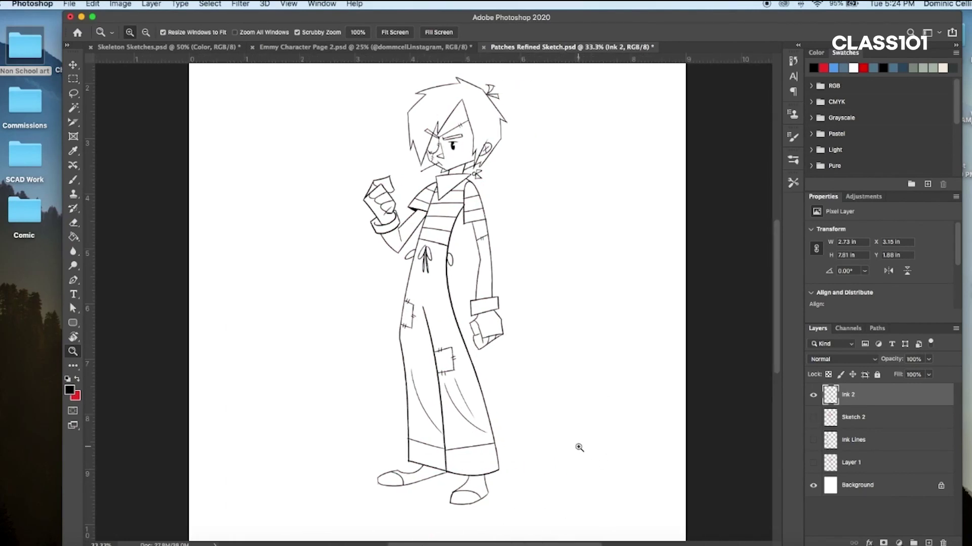
key("b")
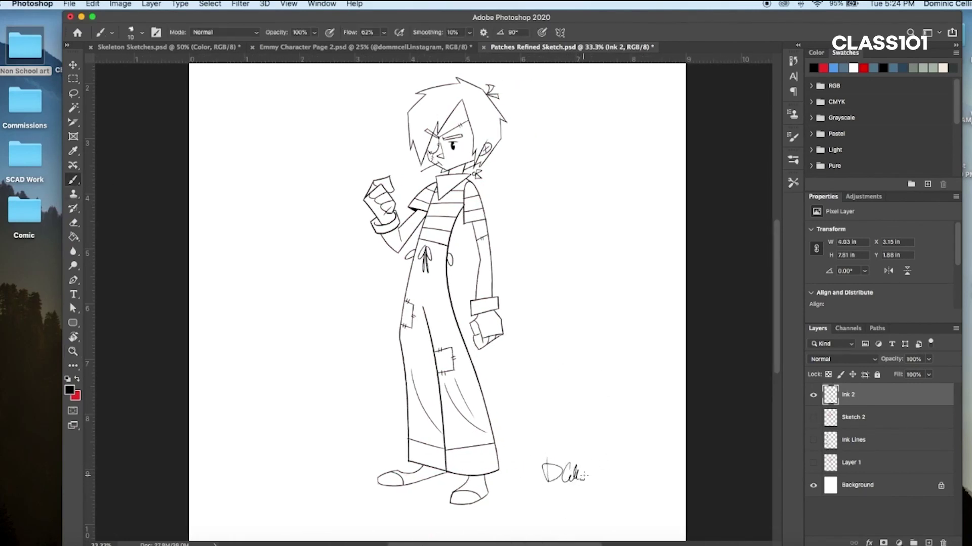